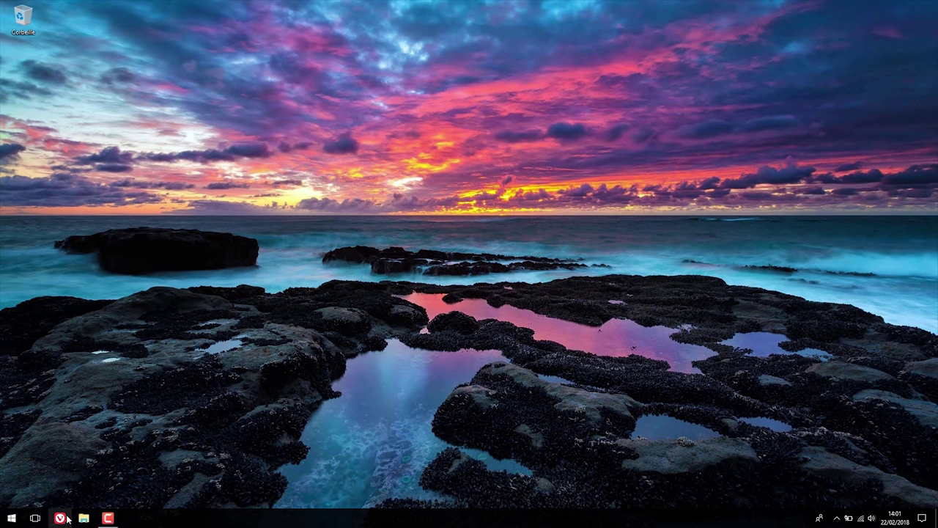
# - In Vivaldi, search for 'autodesk fusion 360' and open the 'Fusion 360 - Autodesk' result
pyautogui.click(61, 518)
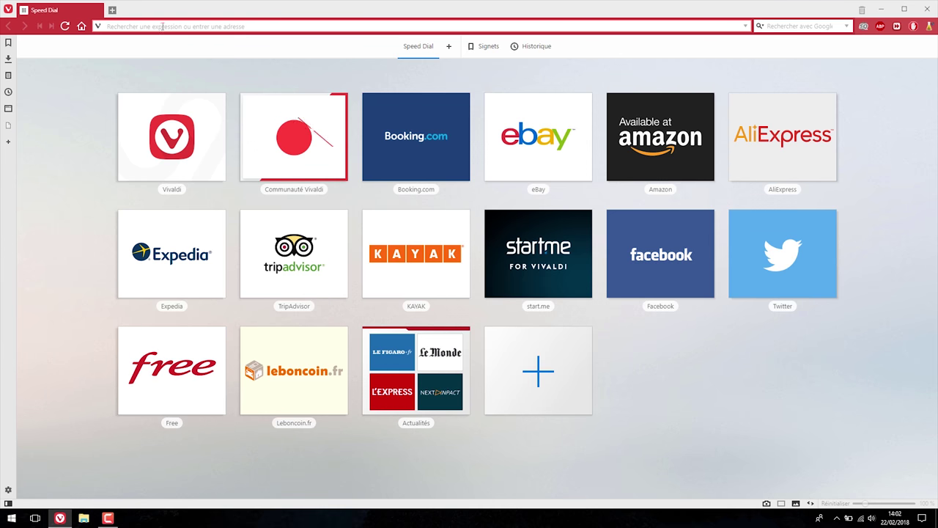
pyautogui.click(161, 27)
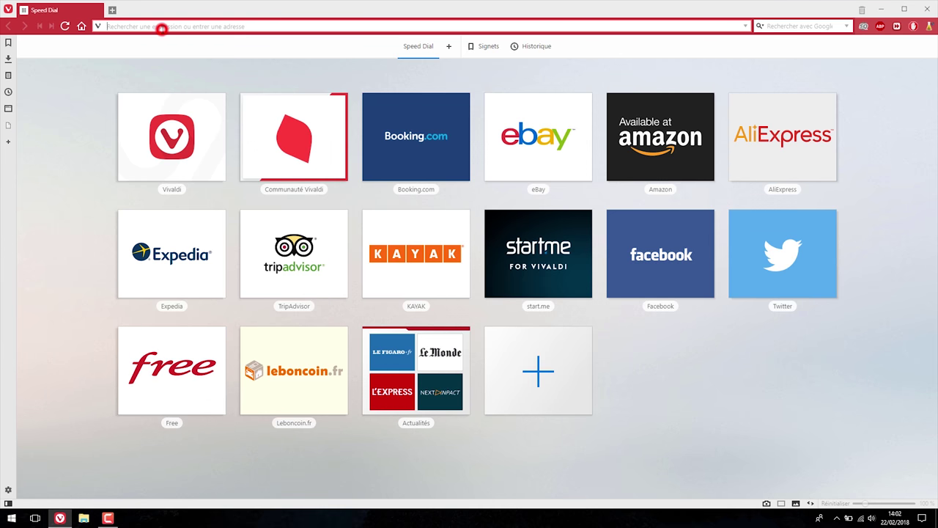
pyautogui.write('autodesk fusion 360')
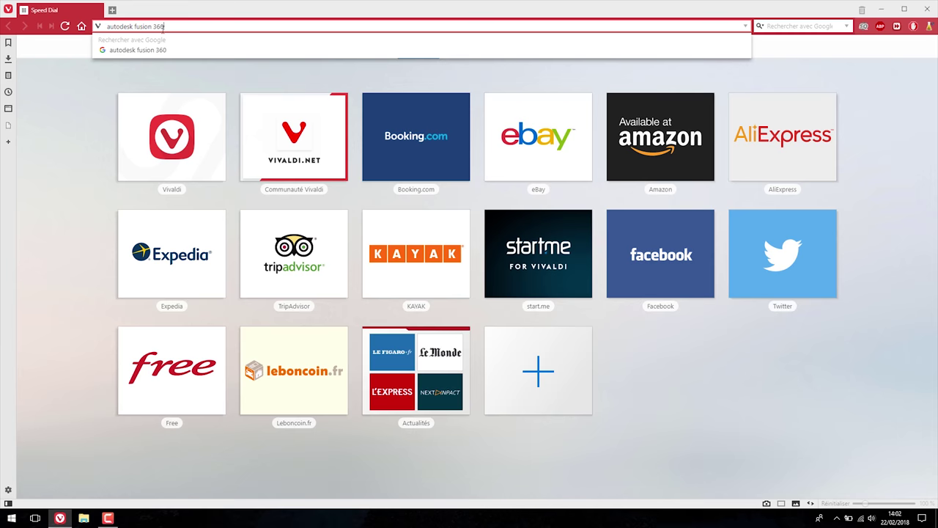
pyautogui.press('Return')
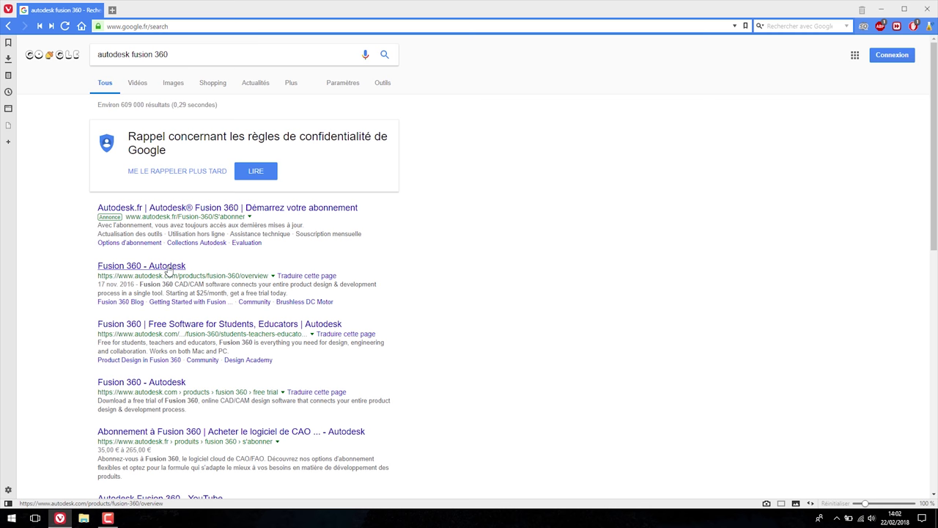
pyautogui.click(168, 270)
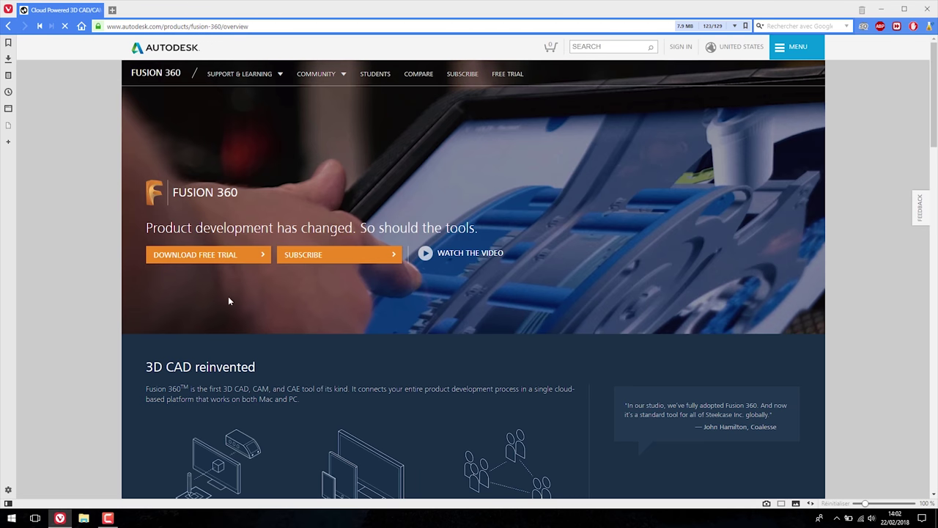
# - Open the free 30-day trial form, go through its fields, then close it unsubmitted
pyautogui.click(251, 255)
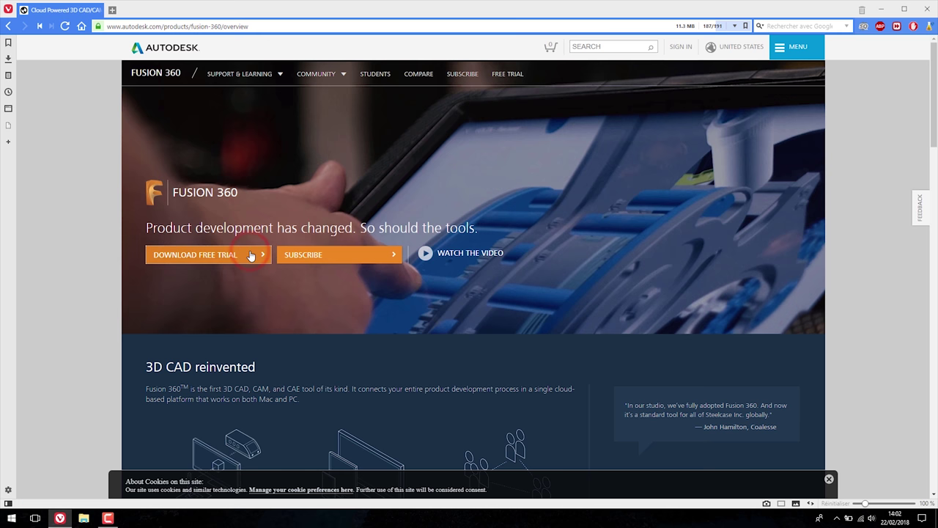
pyautogui.click(202, 258)
pyautogui.click(192, 275)
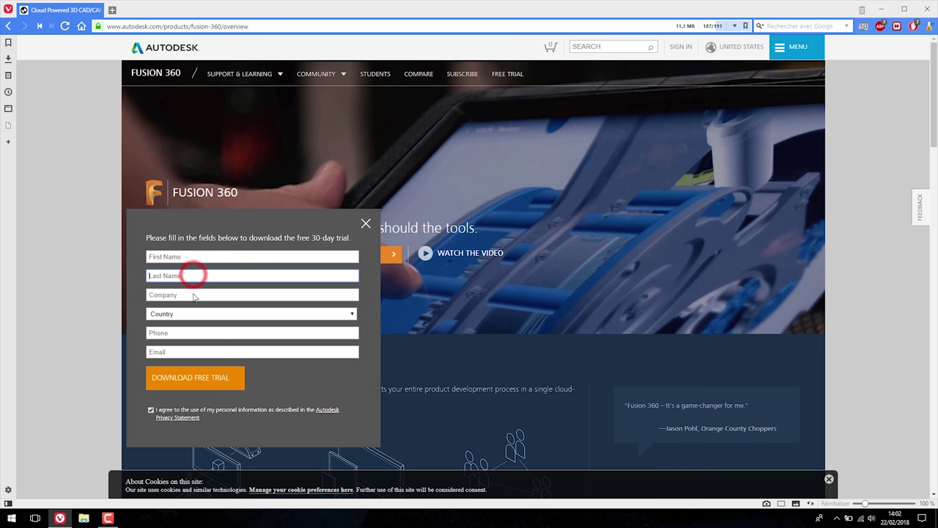
pyautogui.click(193, 295)
pyautogui.click(189, 333)
pyautogui.click(188, 354)
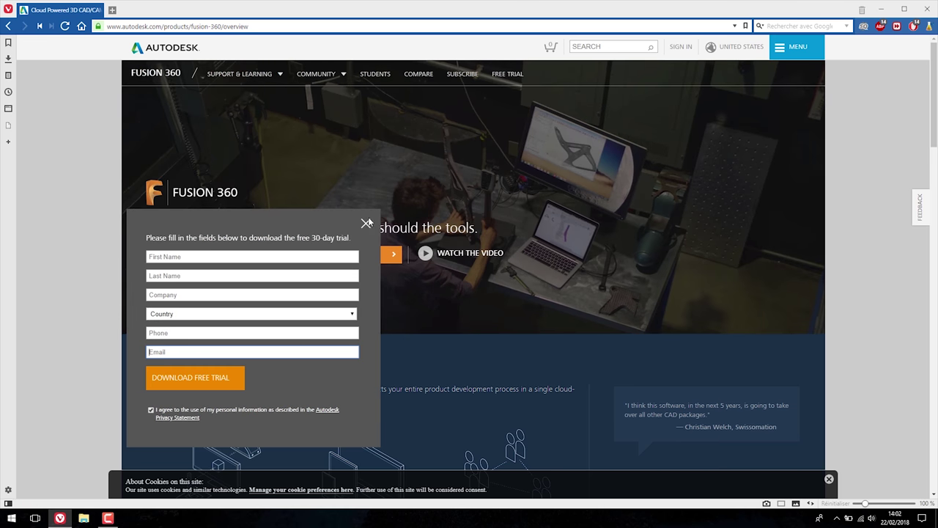
pyautogui.click(367, 223)
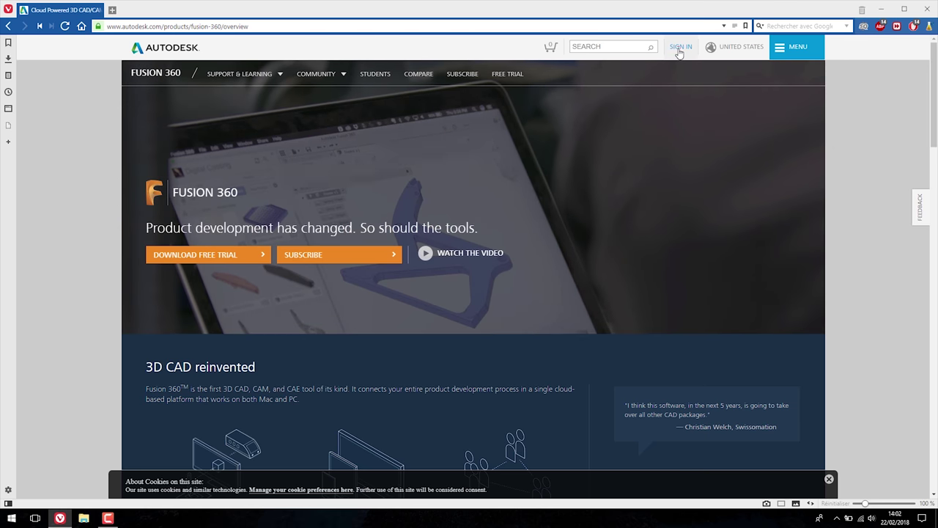
# - Go to the Autodesk Account sign-in page and select its e-mail field
pyautogui.click(680, 50)
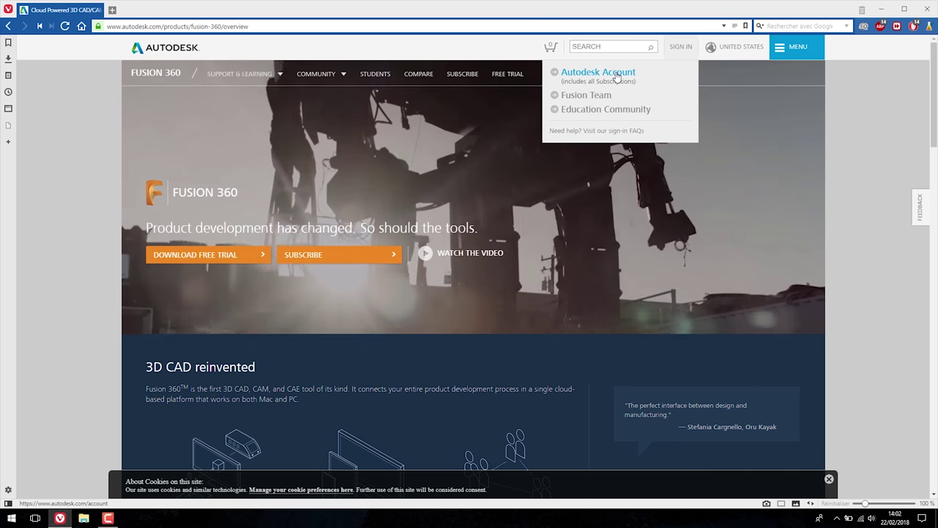
pyautogui.click(616, 75)
pyautogui.click(409, 122)
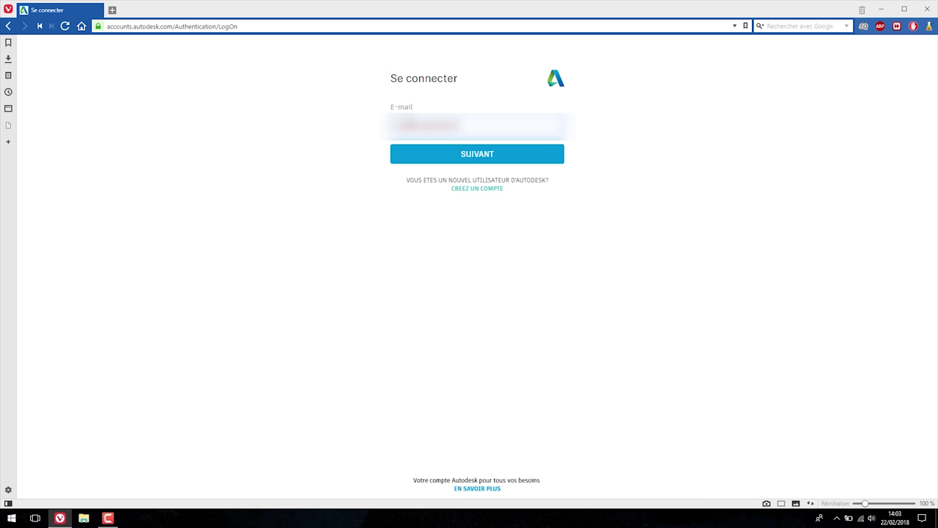
# - Submit the account e-mail and password to sign in to Autodesk Account
pyautogui.press('Return')
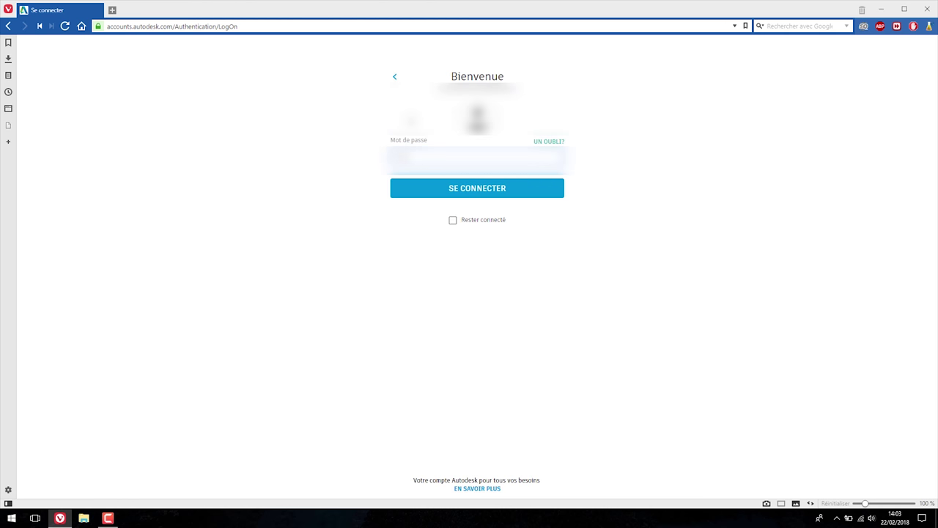
pyautogui.press('Return')
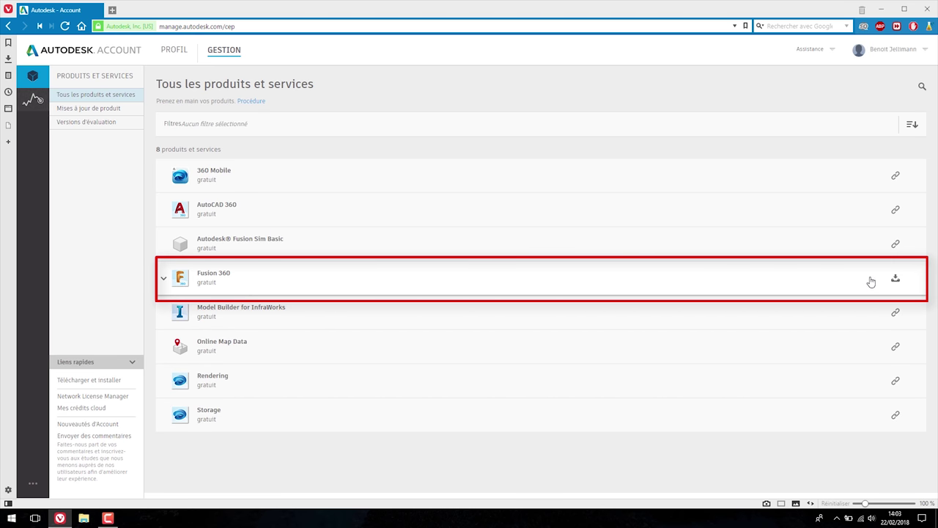
# - Save Fusion 360 Client Downloader.exe from the product list and run it despite the security warning
pyautogui.click(896, 280)
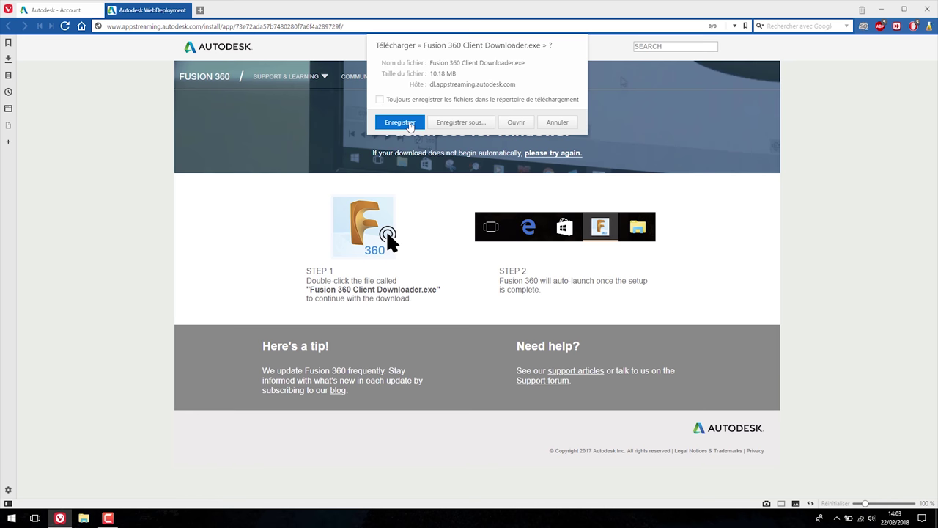
pyautogui.click(410, 125)
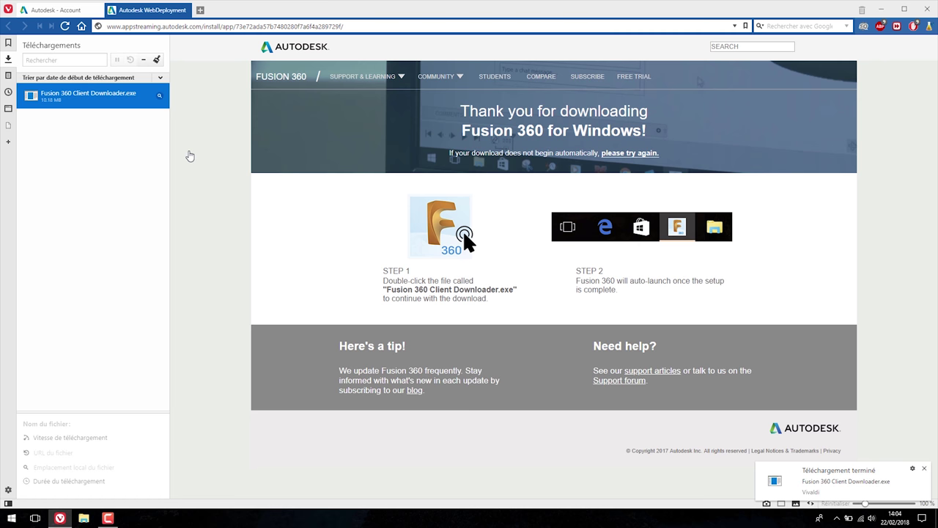
pyautogui.doubleClick(116, 93)
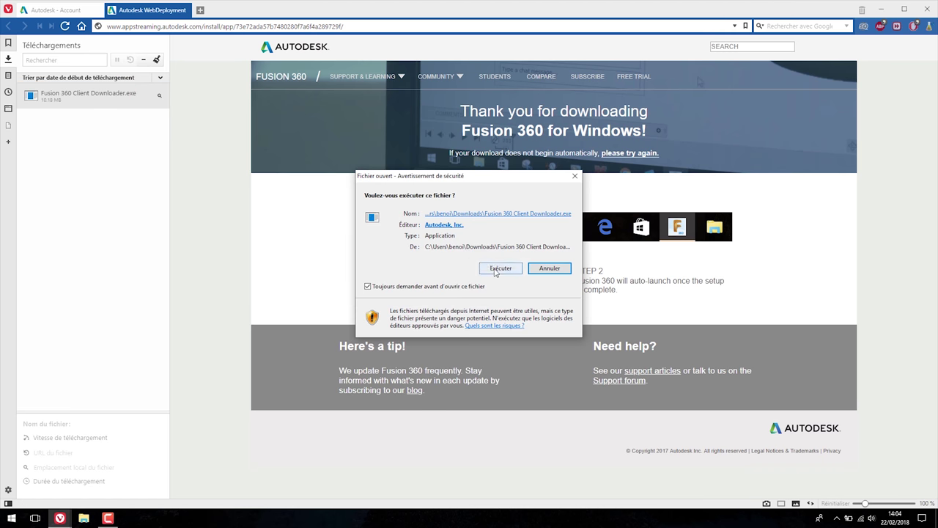
pyautogui.click(499, 270)
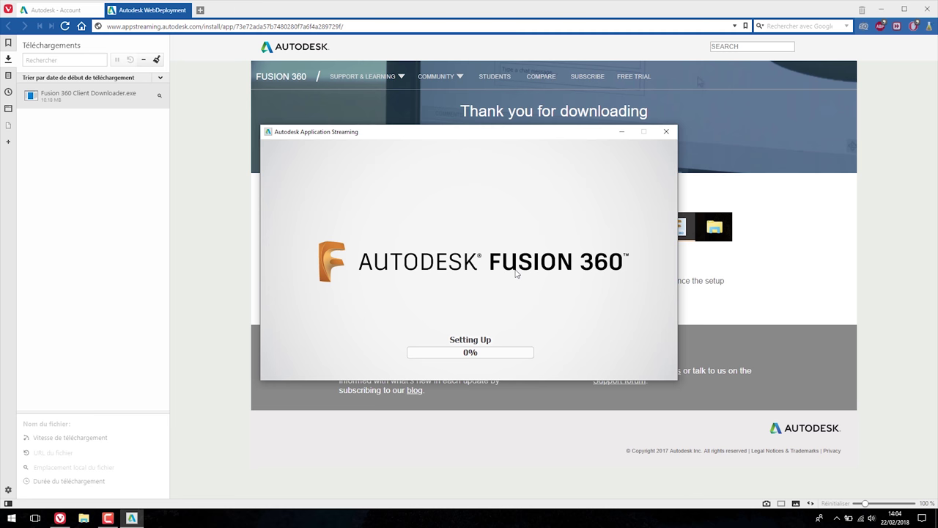
# - Close Vivaldi and shift the setup window slightly up while Fusion 360 installs
pyautogui.click(926, 11)
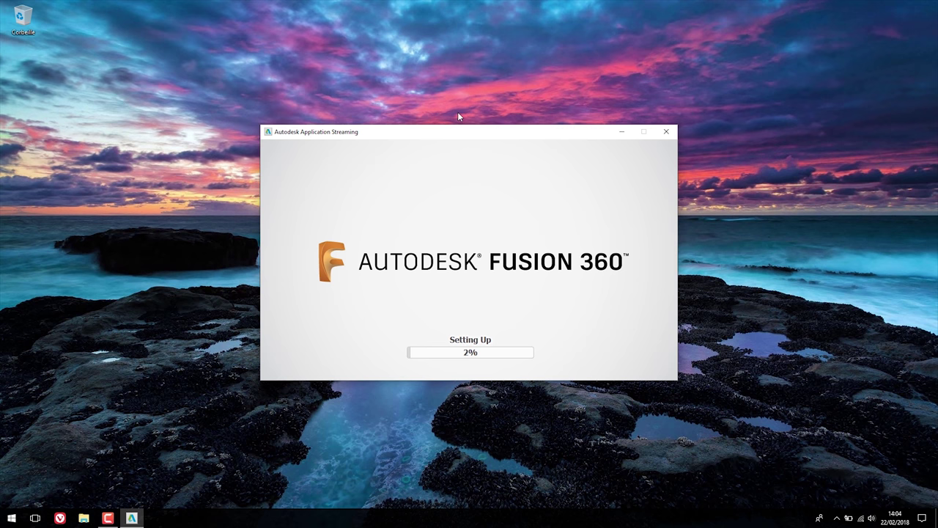
pyautogui.moveTo(455, 135); pyautogui.dragTo(455, 124)
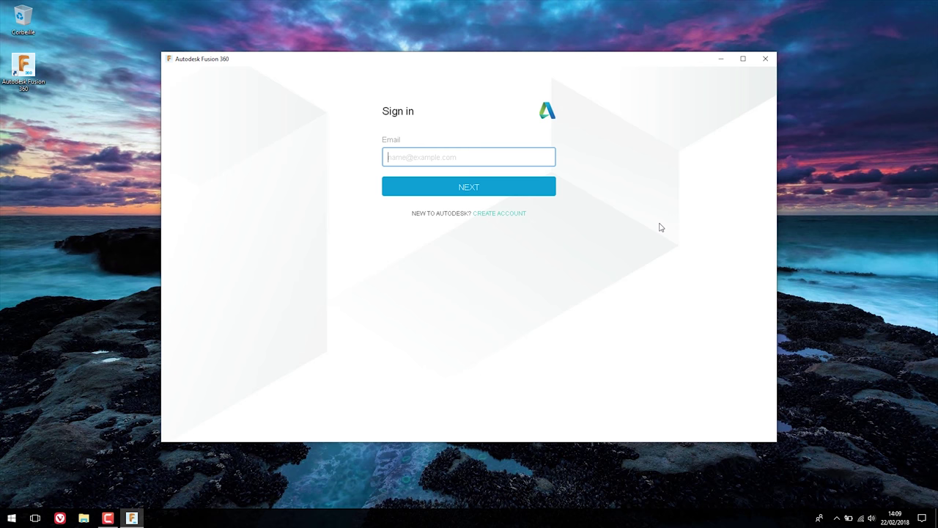
# - Fill in the new account's name, e-mail twice and password, accept the terms, and submit
pyautogui.click(494, 213)
pyautogui.click(430, 145)
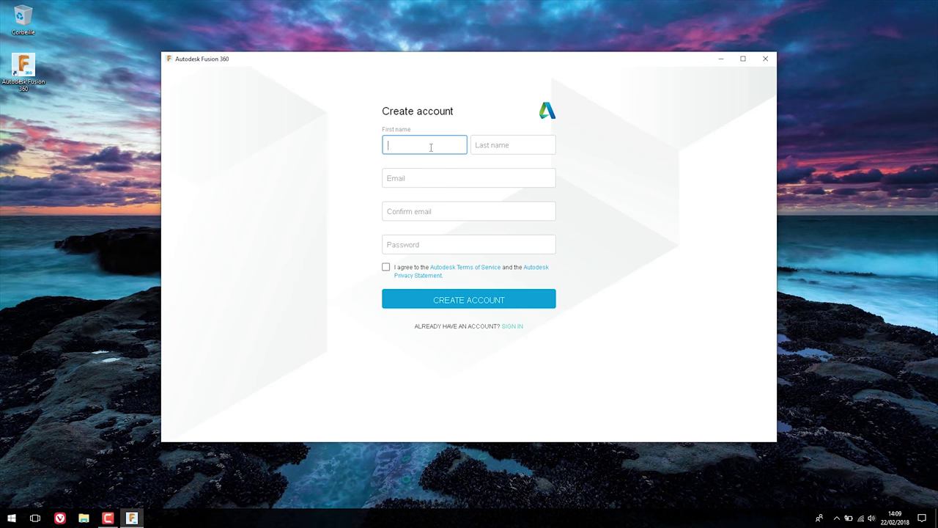
pyautogui.press('Tab')
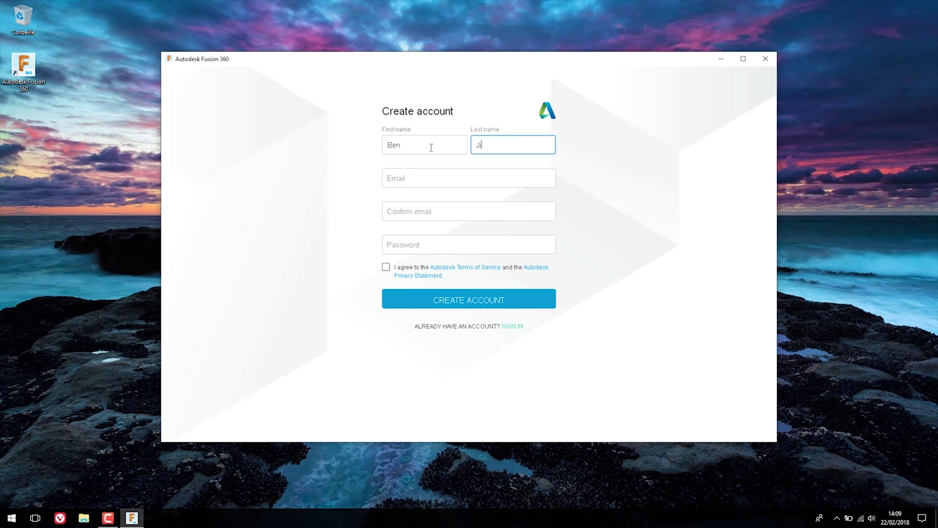
pyautogui.press('Tab')
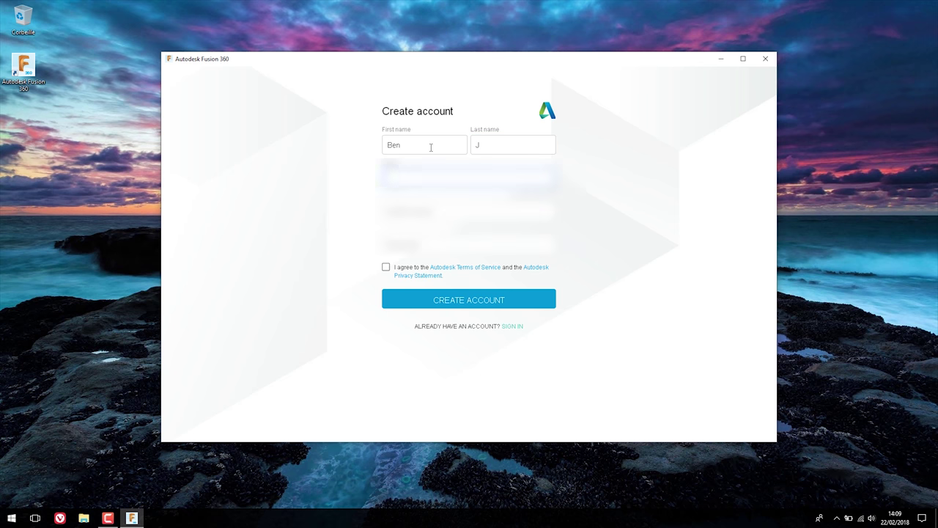
pyautogui.press('Tab')
pyautogui.press('Tab')
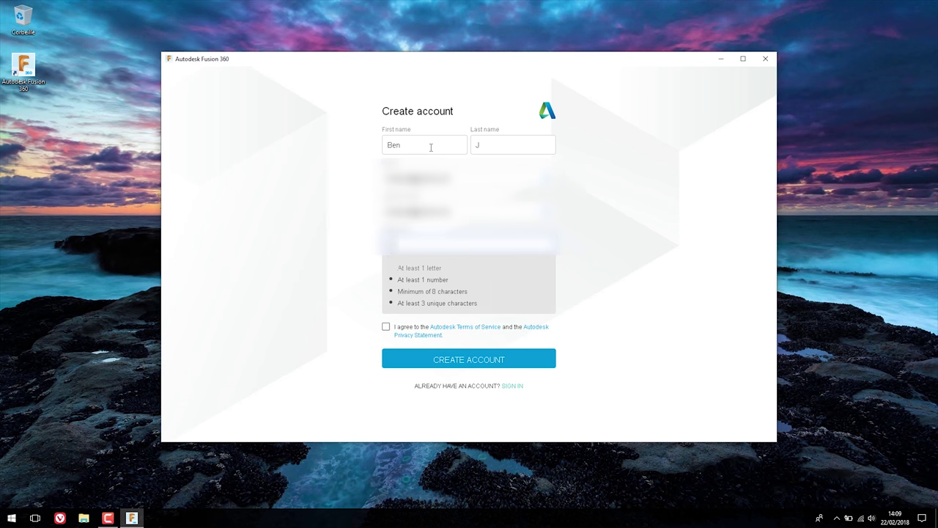
pyautogui.click(385, 267)
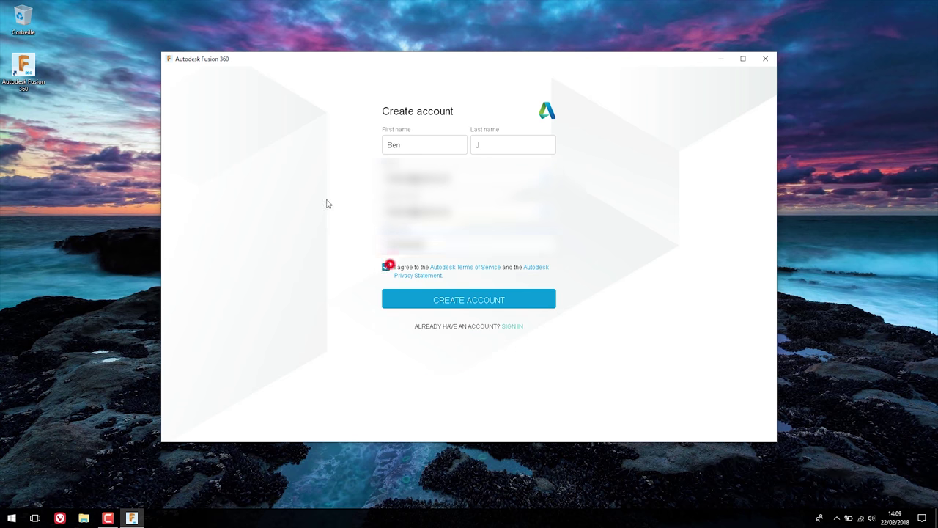
pyautogui.click(519, 301)
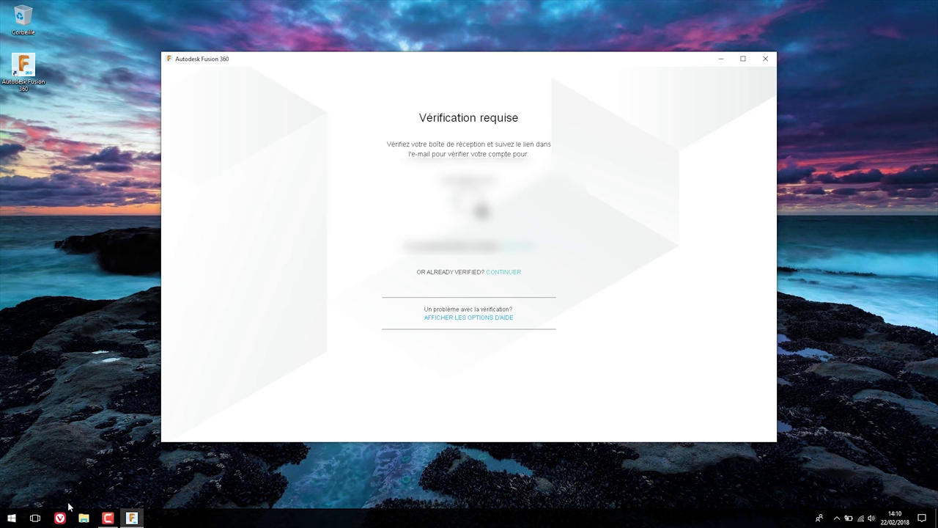
# - Confirm the account's e-mail address in the browser and continue past the verification screen
pyautogui.click(65, 507)
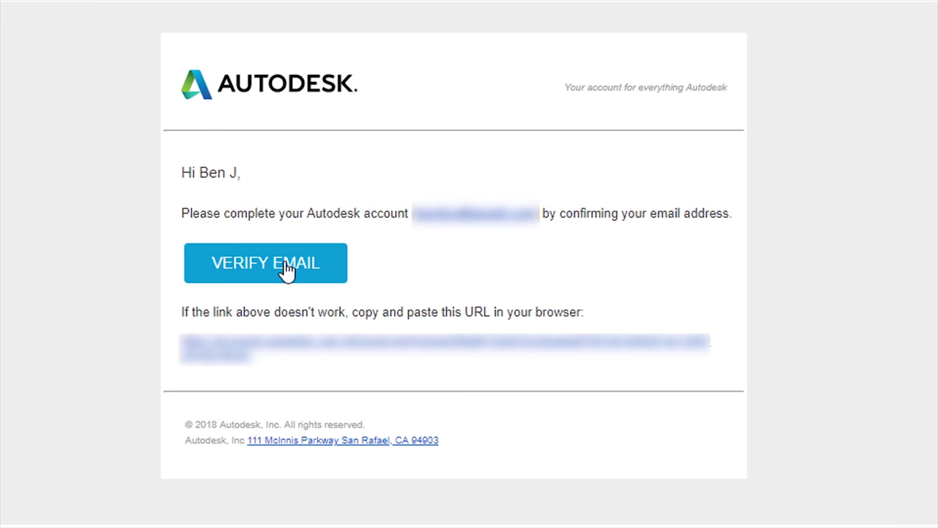
pyautogui.click(335, 273)
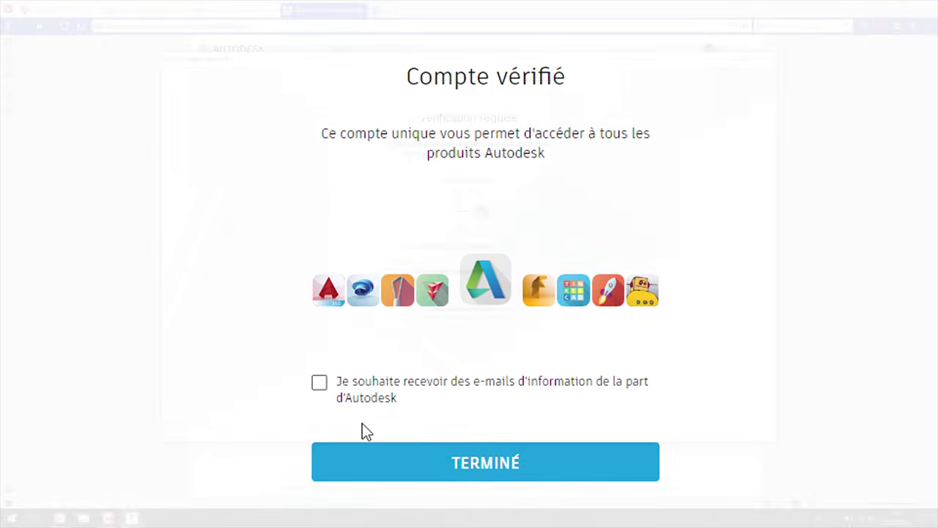
pyautogui.click(508, 273)
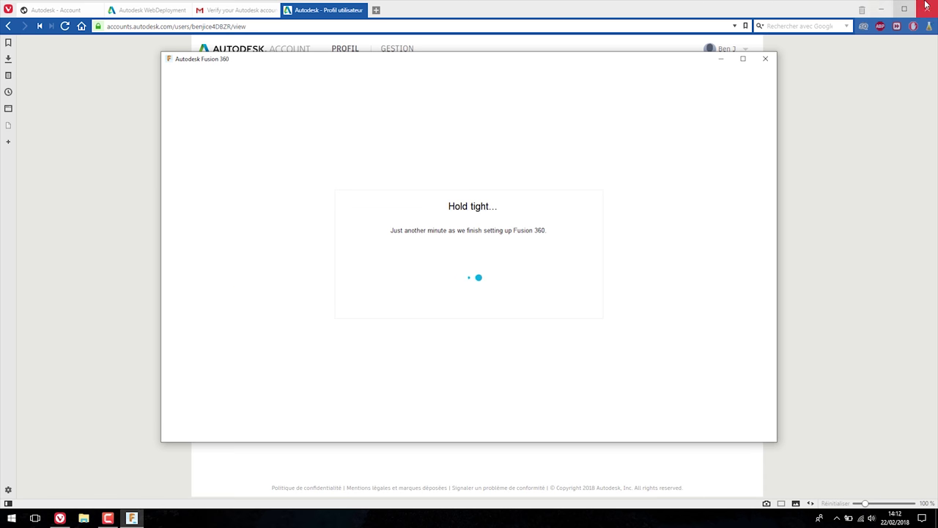
# - Close the browser, accept the data notice, finish the welcome tour, maximise, and keep mm units
pyautogui.click(927, 10)
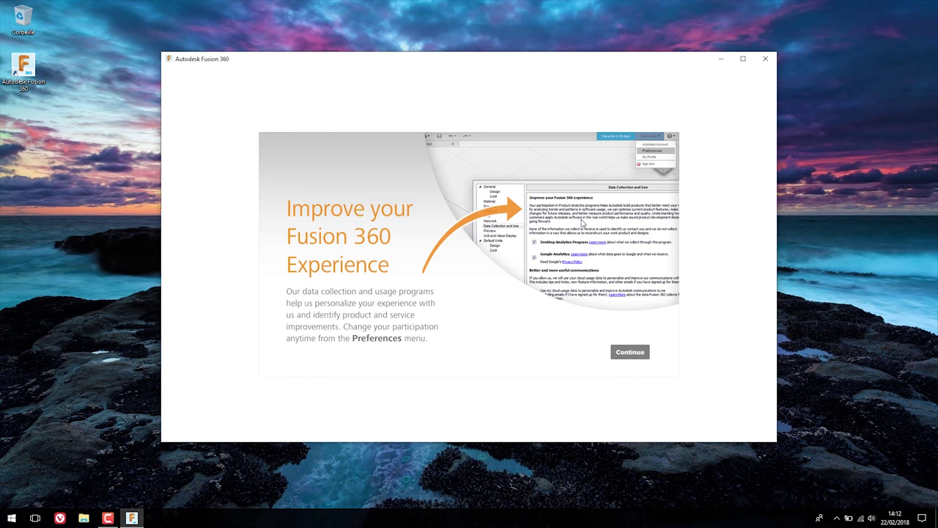
pyautogui.click(640, 352)
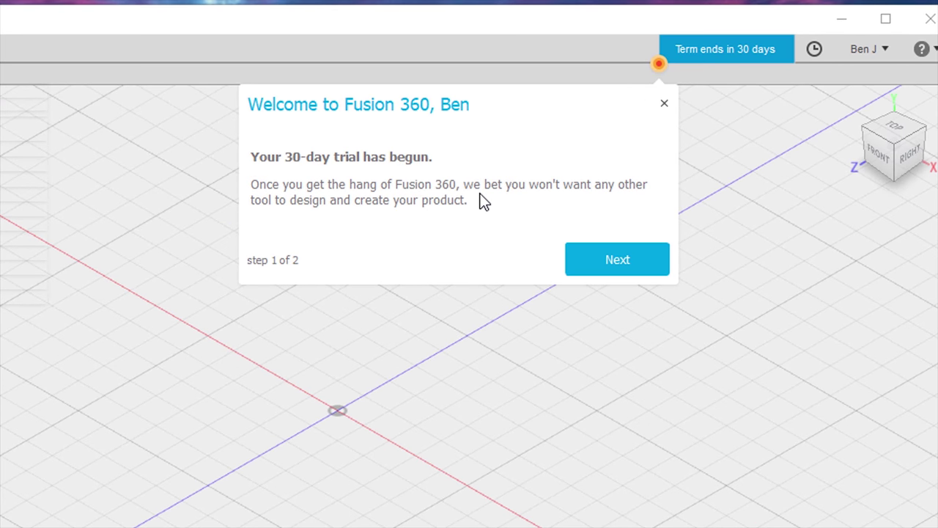
pyautogui.click(616, 264)
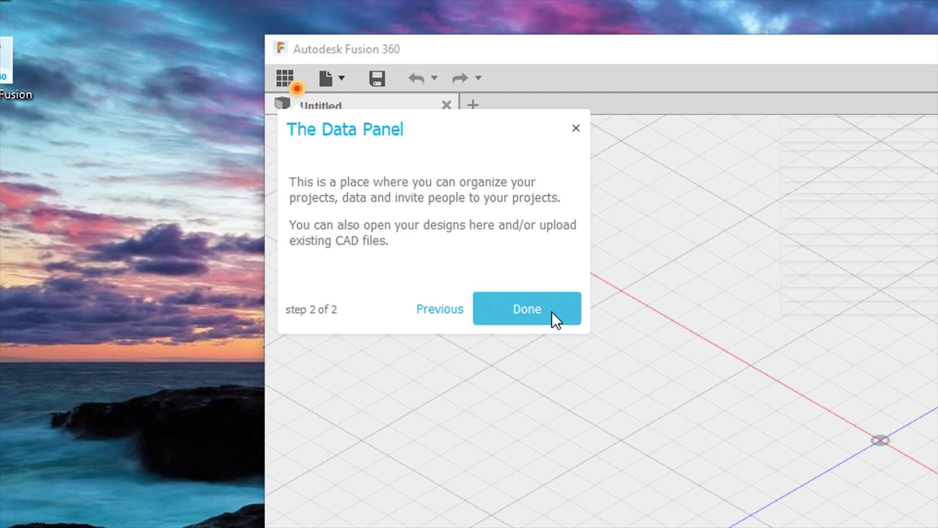
pyautogui.click(552, 314)
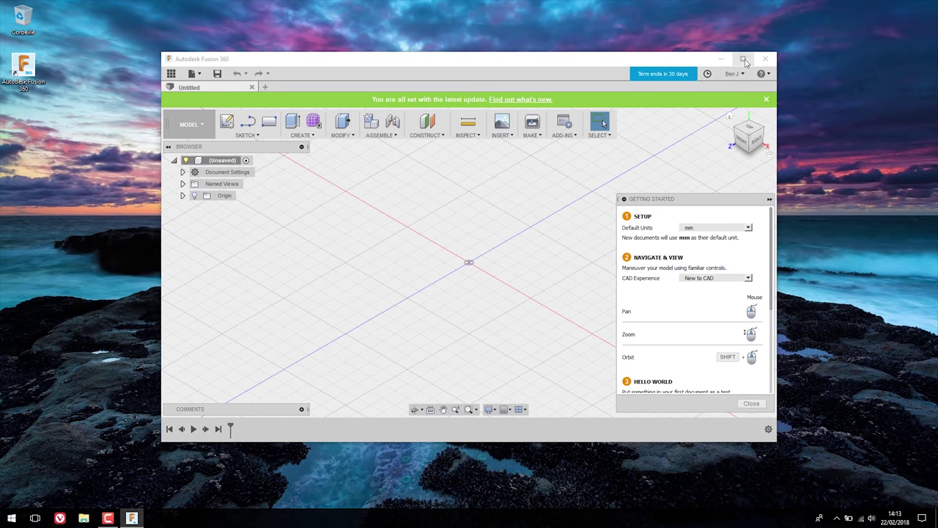
pyautogui.click(744, 58)
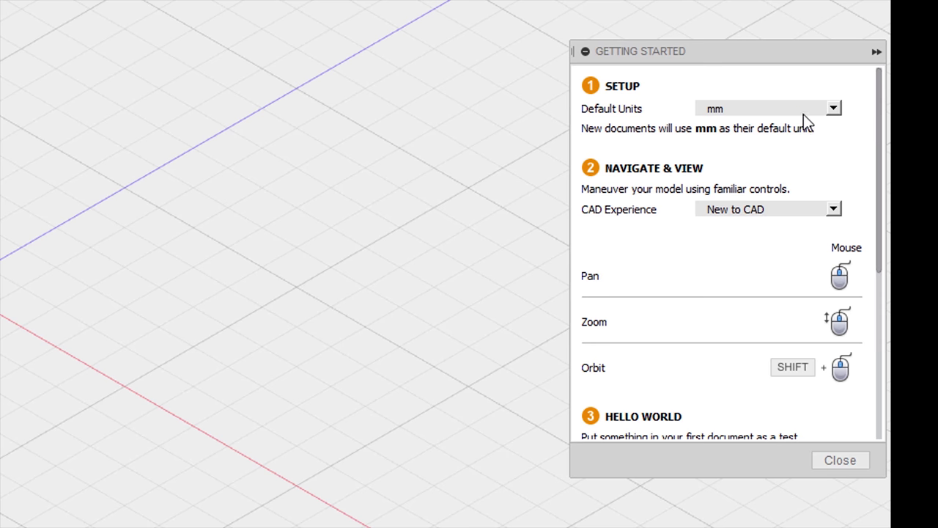
pyautogui.click(880, 170)
pyautogui.click(793, 119)
# - Preview SolidWorks, Inventor, Alias and Other navigation styles, then return CAD Experience to New to CAD
pyautogui.click(816, 209)
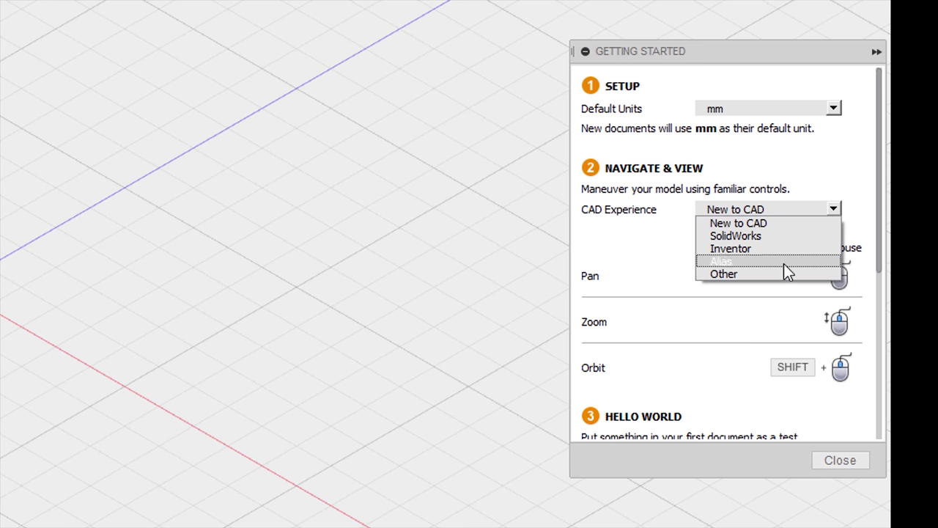
pyautogui.click(816, 209)
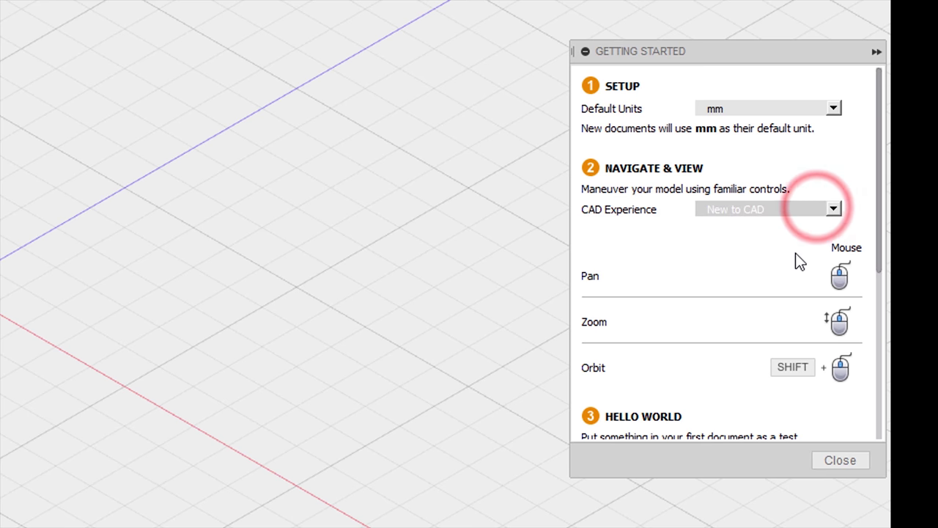
pyautogui.click(783, 209)
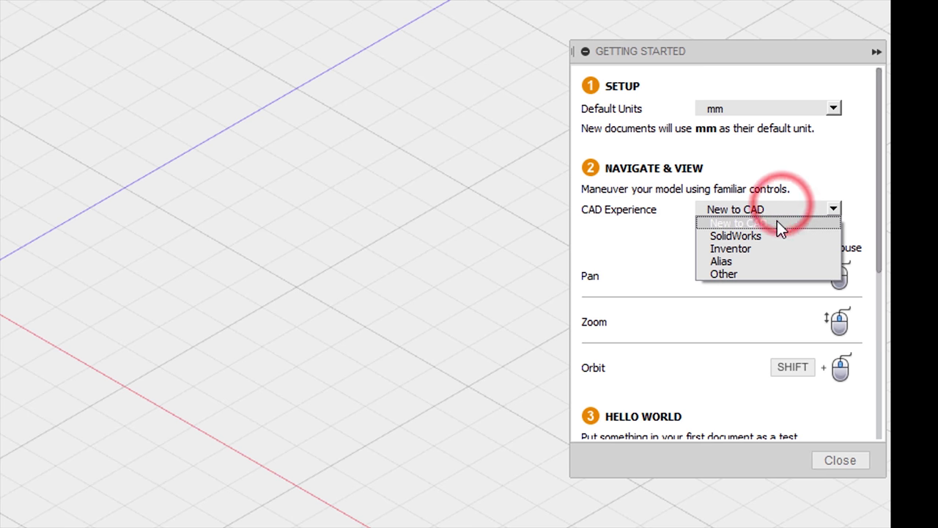
pyautogui.click(782, 235)
pyautogui.click(798, 208)
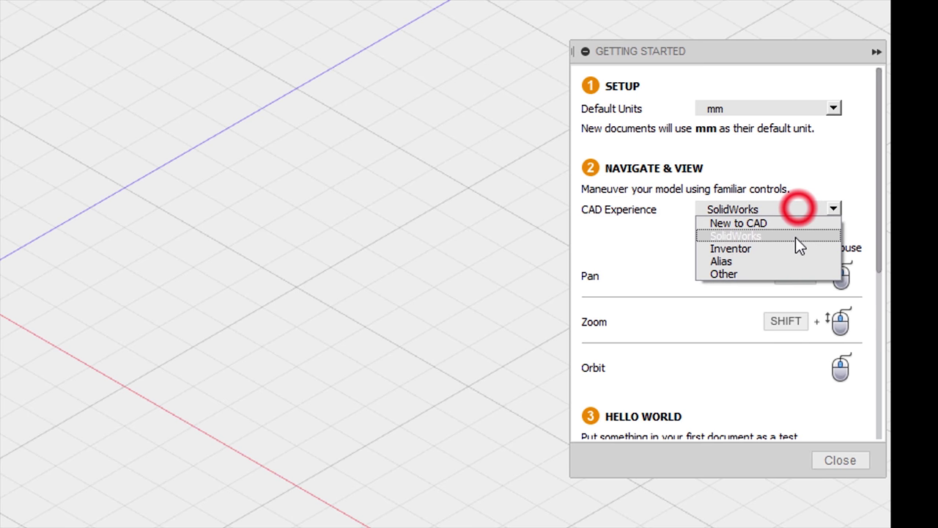
pyautogui.click(797, 252)
pyautogui.click(810, 207)
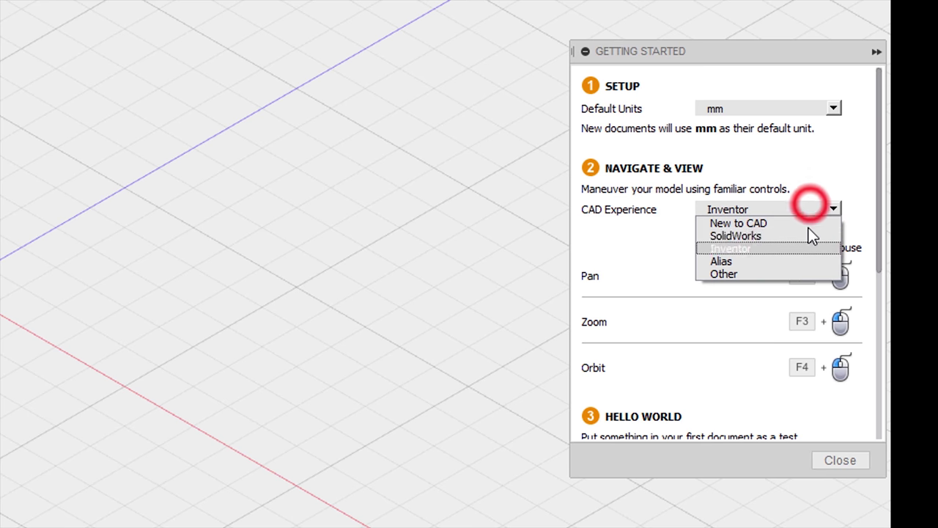
pyautogui.click(806, 261)
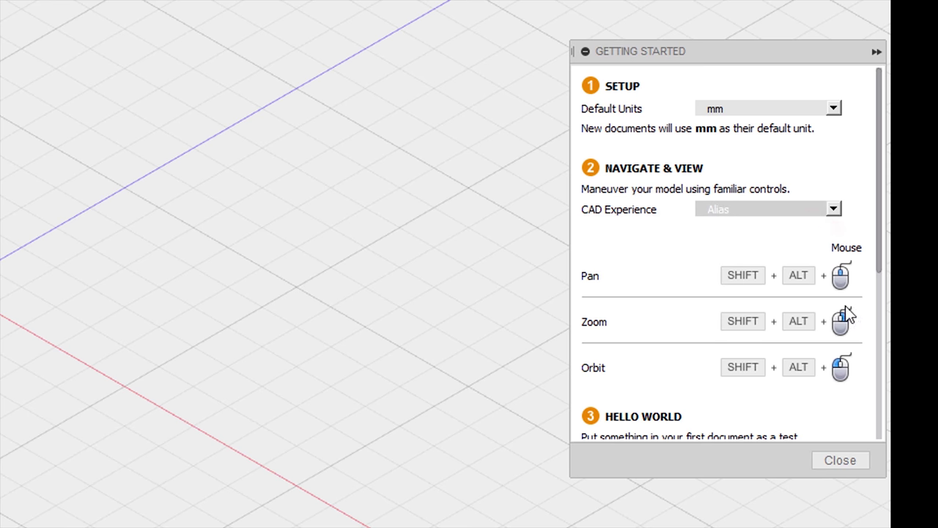
pyautogui.click(807, 209)
pyautogui.click(791, 273)
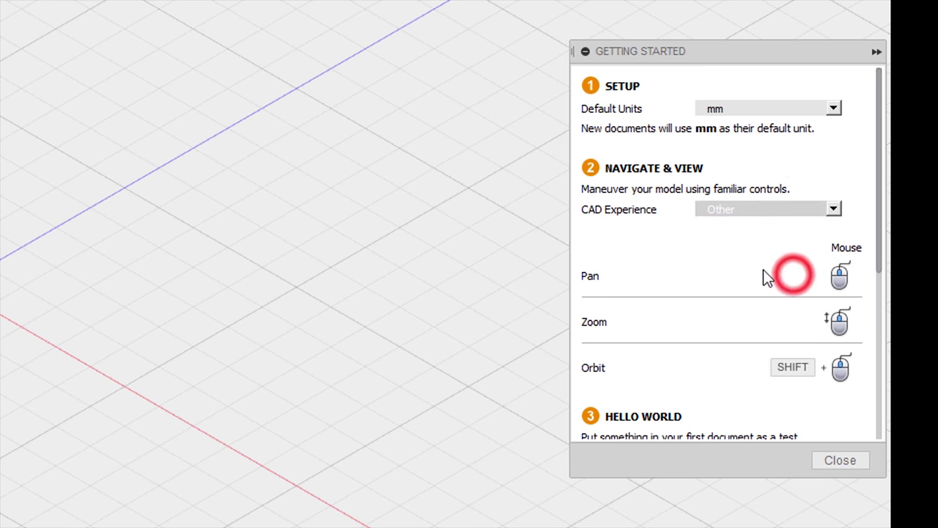
pyautogui.click(806, 212)
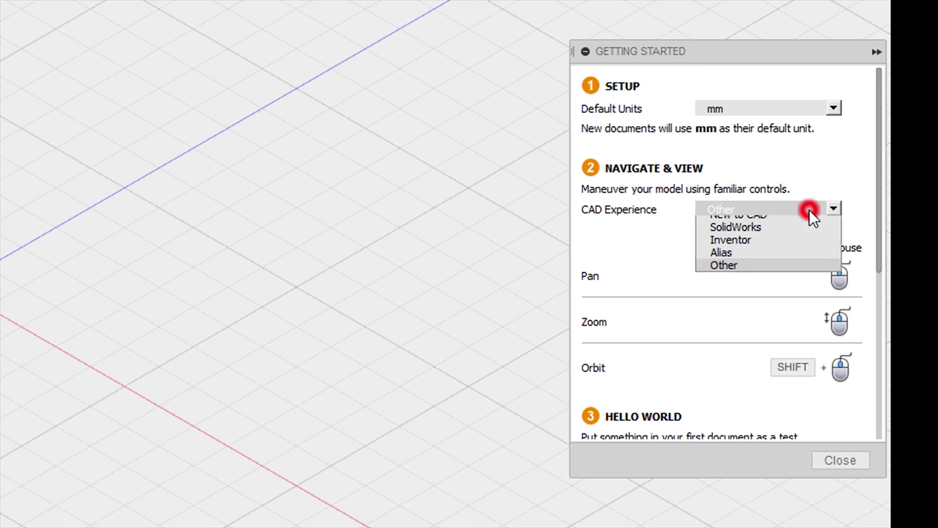
pyautogui.click(800, 219)
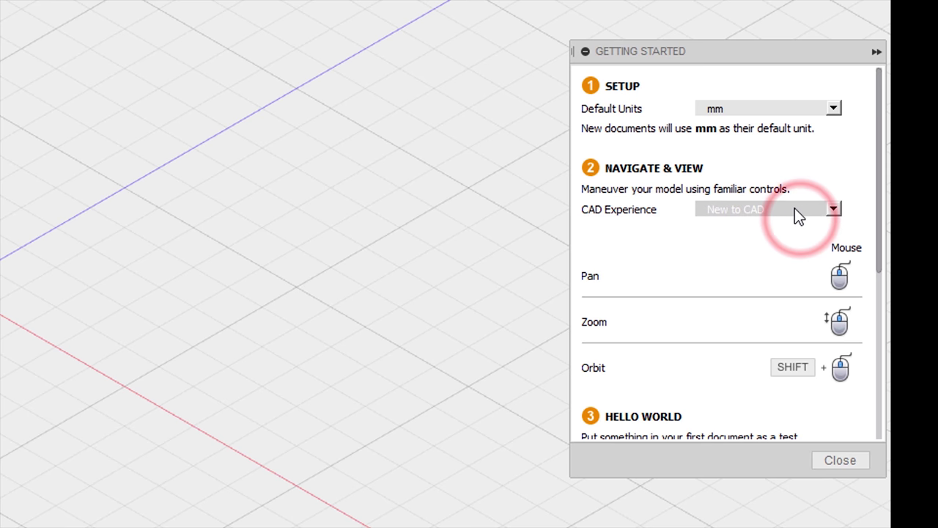
# - Scroll through the Getting Started guide and close it
pyautogui.scroll(-1, 750, 342)
pyautogui.scroll(-3, 747, 347)
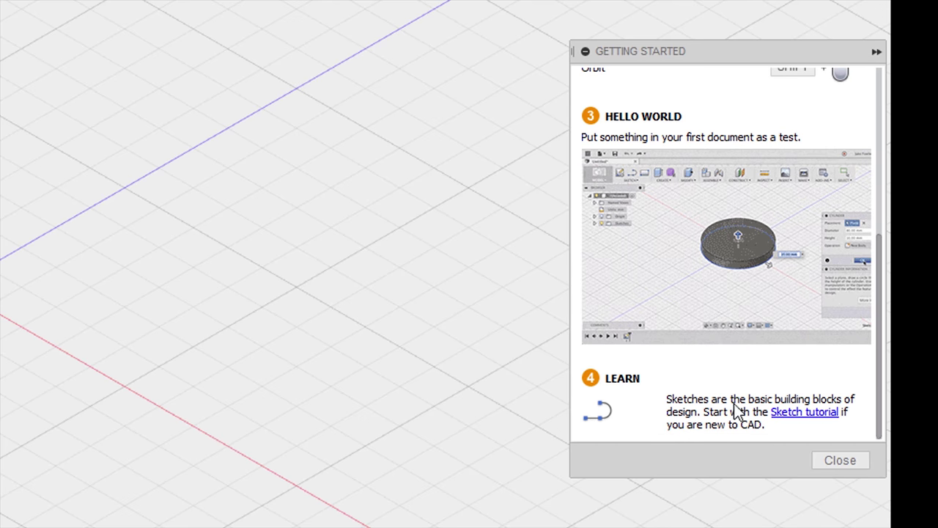
pyautogui.click(849, 460)
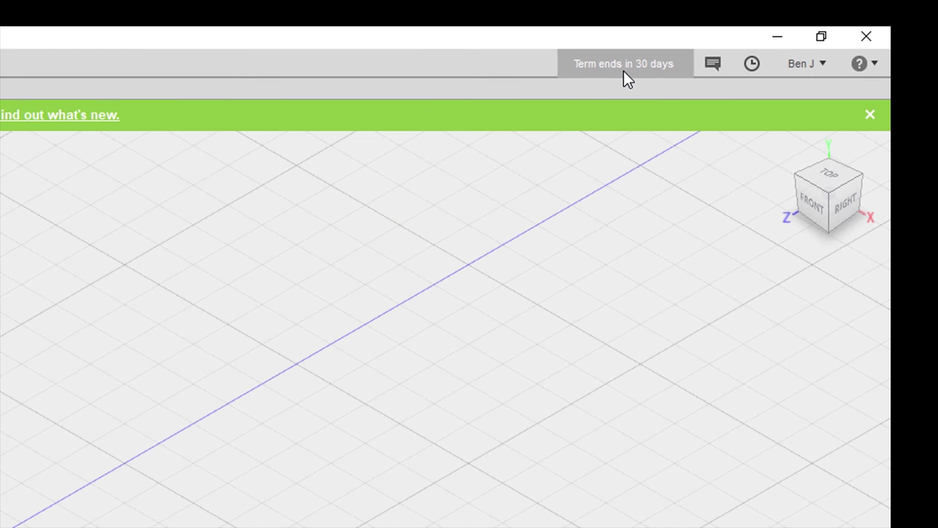
# - Open the 30-day term options, expand the Start-up or Enthusiast plan, and browse the country list
pyautogui.click(624, 71)
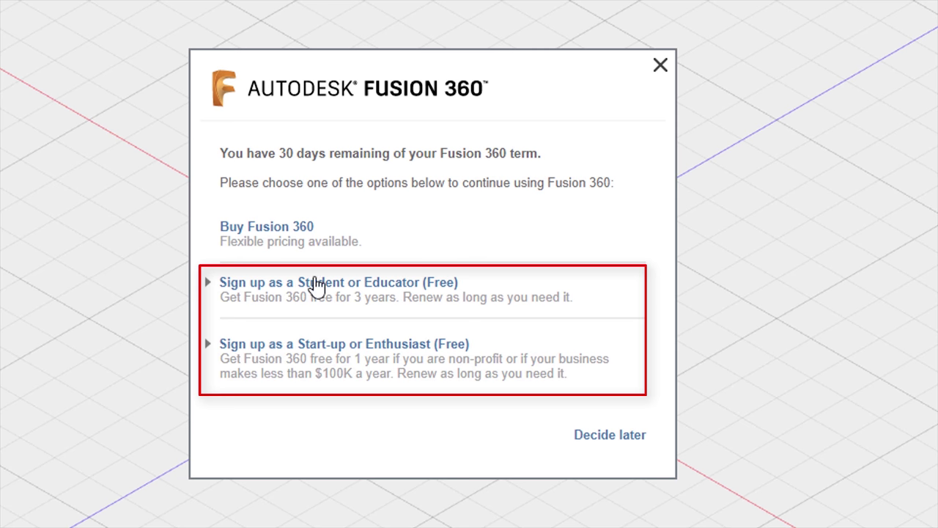
pyautogui.click(423, 350)
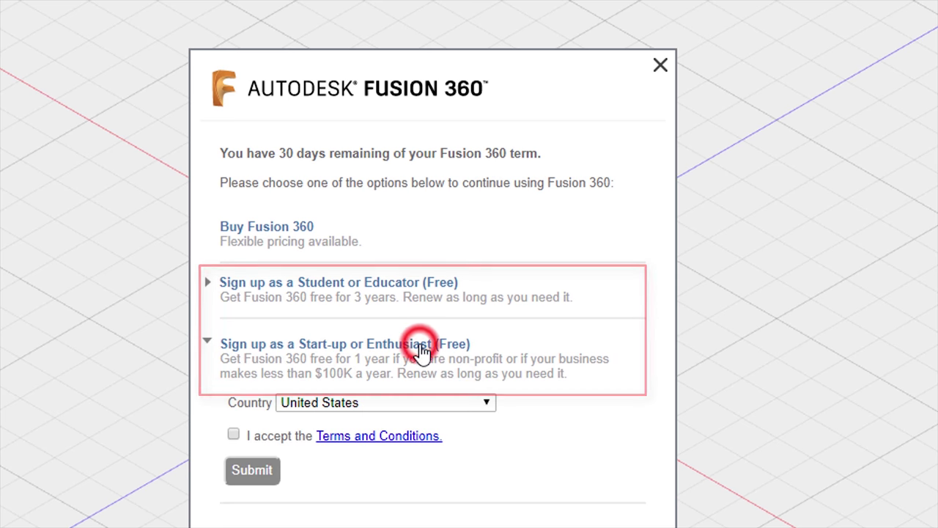
pyautogui.click(456, 401)
pyautogui.scroll(15, 448, 464)
pyautogui.scroll(3, 448, 467)
pyautogui.scroll(8, 448, 466)
pyautogui.scroll(6, 448, 466)
pyautogui.scroll(2, 448, 466)
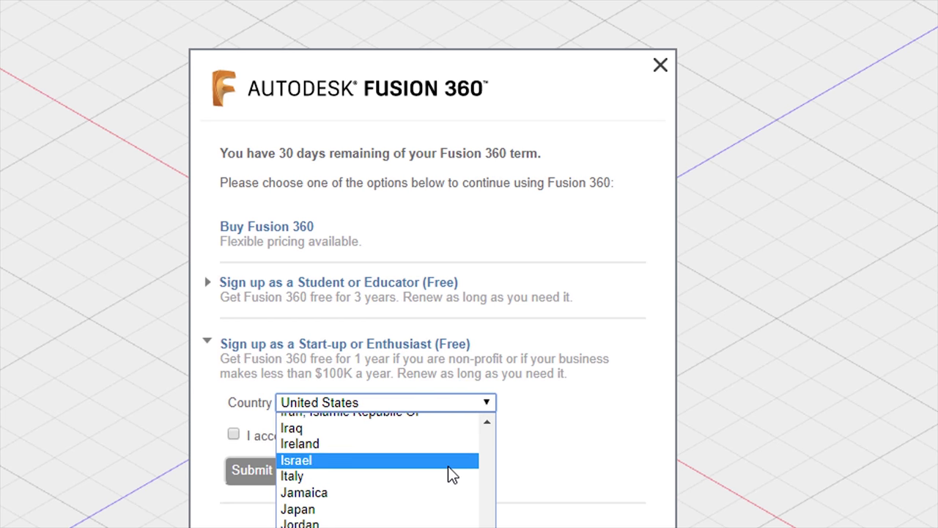
pyautogui.scroll(4, 448, 466)
pyautogui.scroll(2, 416, 477)
pyautogui.scroll(2, 416, 477)
pyautogui.scroll(2, 416, 477)
pyautogui.scroll(-1, 415, 476)
pyautogui.scroll(3, 416, 477)
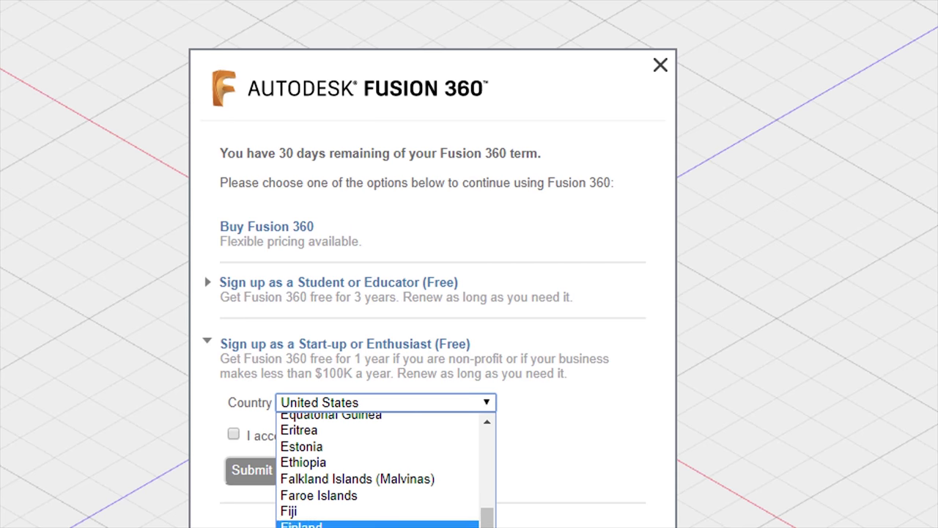
# - Choose France as the country, accept the Terms and Conditions, and submit the sign-up
pyautogui.click(374, 522)
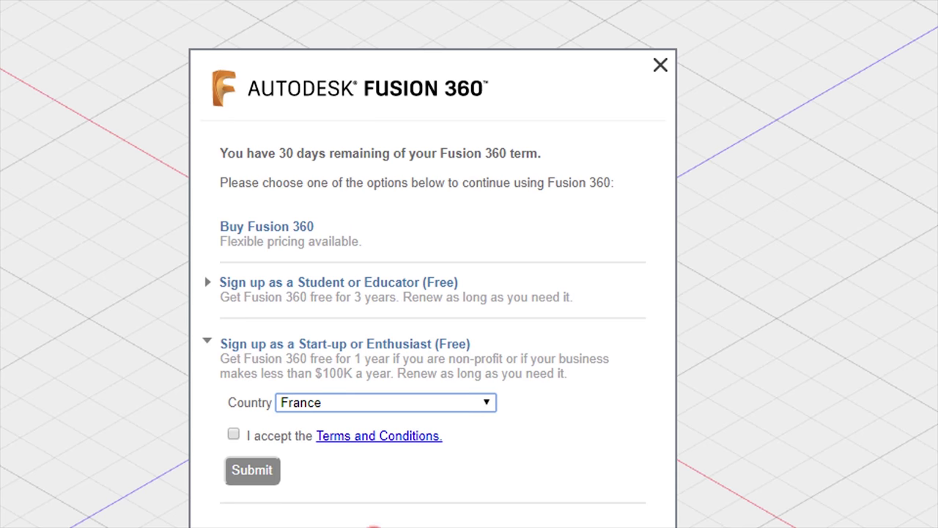
pyautogui.click(233, 436)
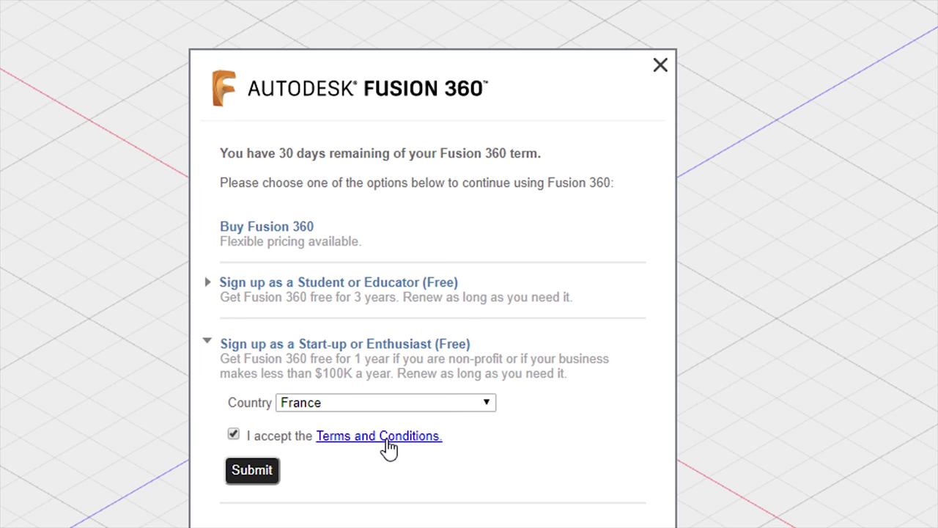
pyautogui.click(266, 472)
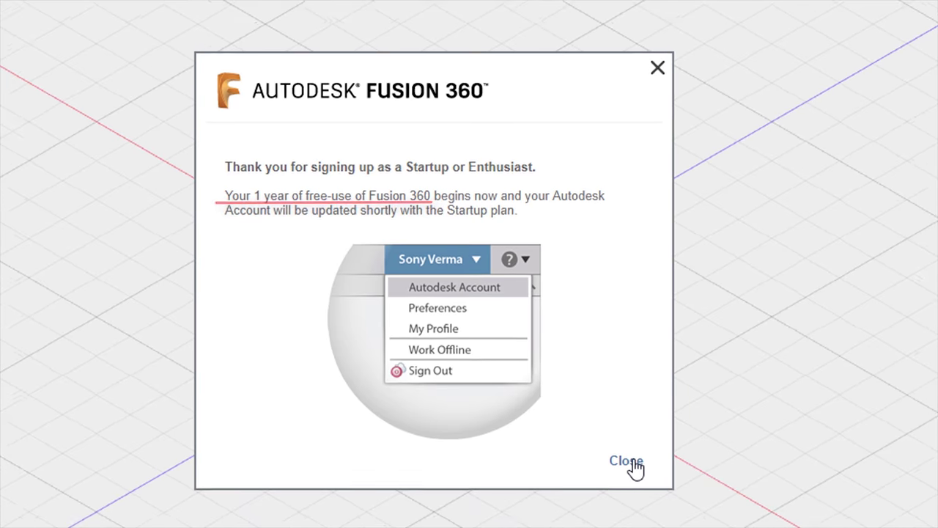
pyautogui.click(633, 462)
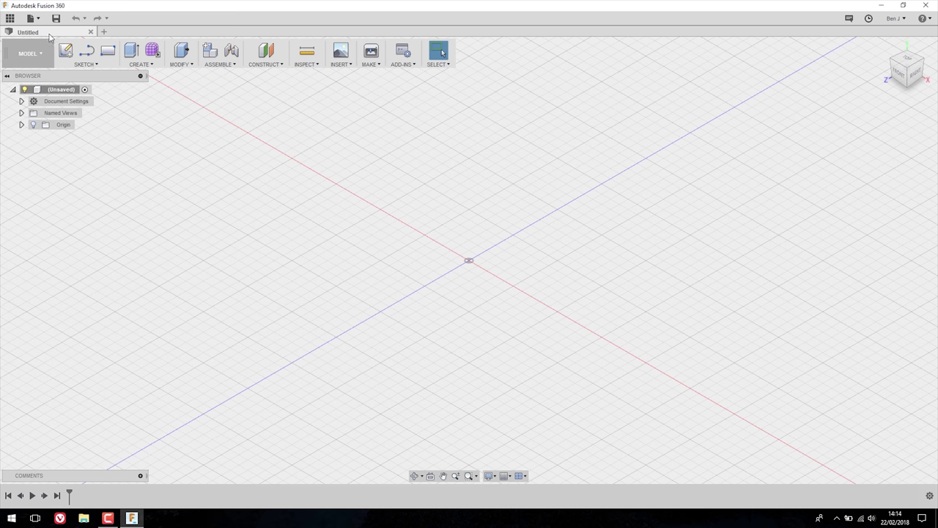
pyautogui.click(12, 20)
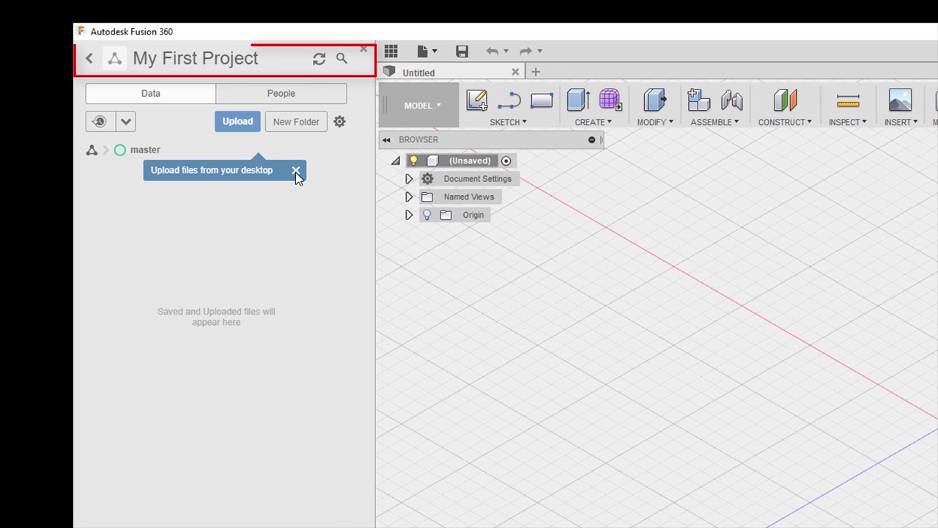
pyautogui.click(295, 173)
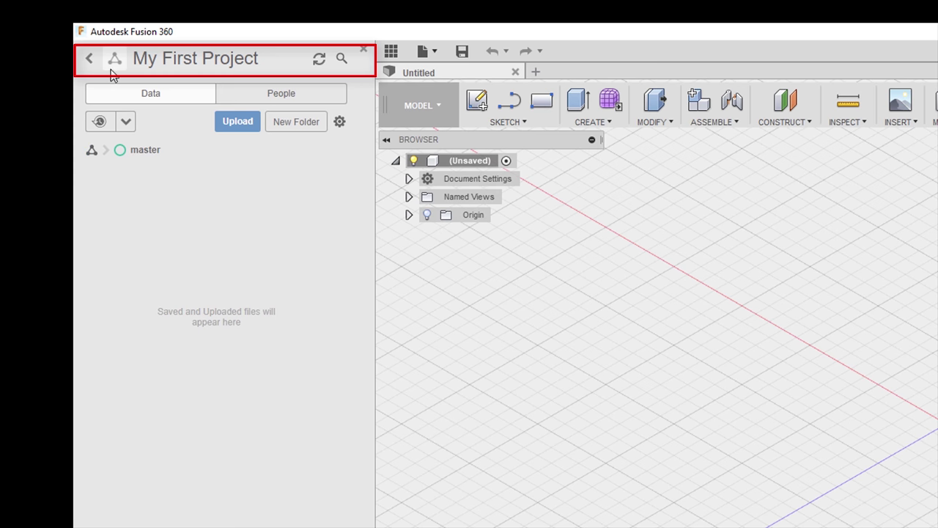
pyautogui.click(89, 60)
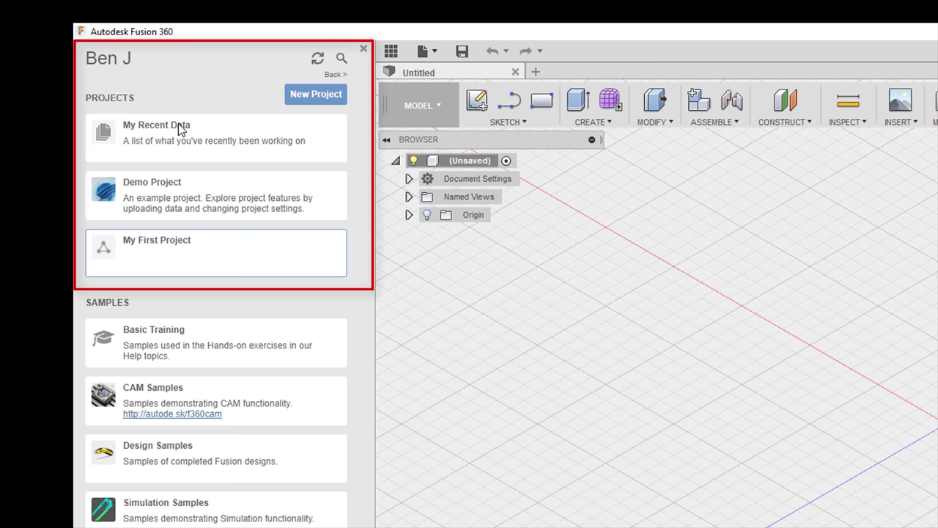
# - Create a new project named 'Tutos Fusion360' and open its project tile
pyautogui.click(328, 94)
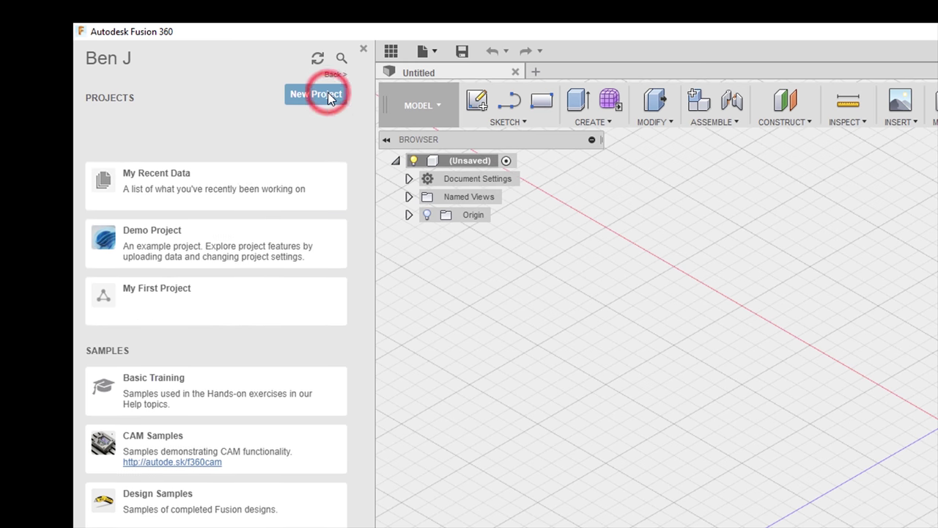
pyautogui.click(199, 128)
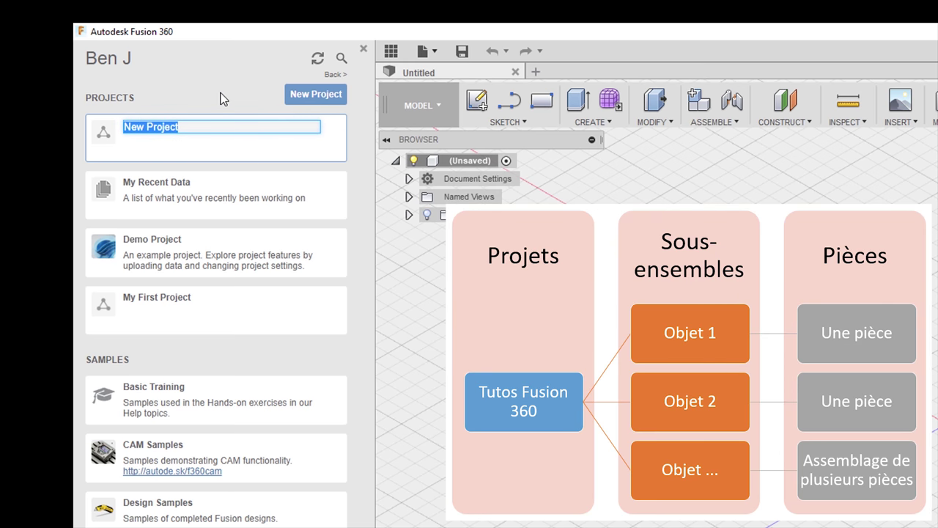
pyautogui.write('Tutos Fusion')
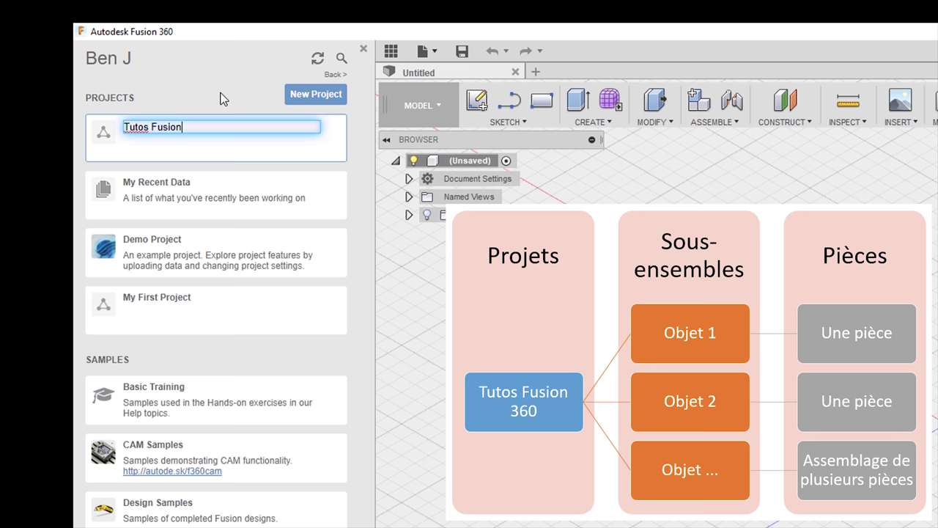
pyautogui.write('60')
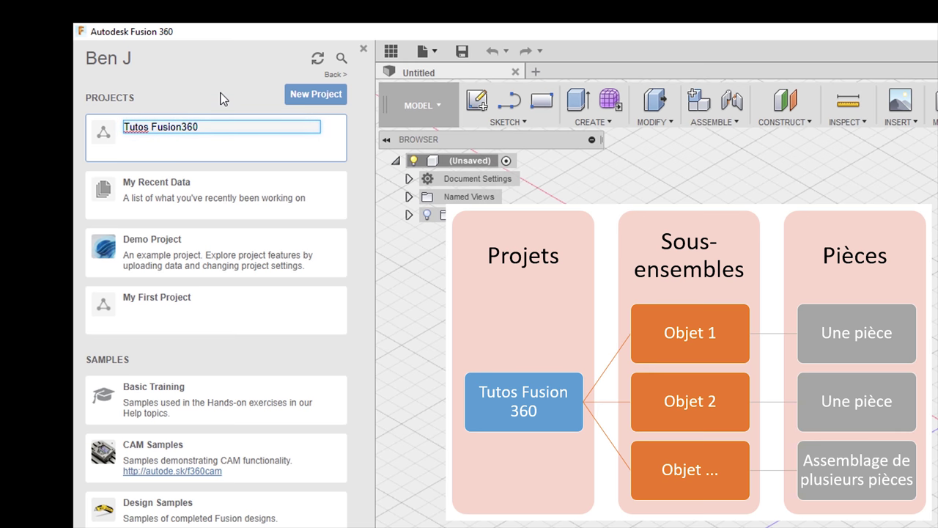
pyautogui.press('Return')
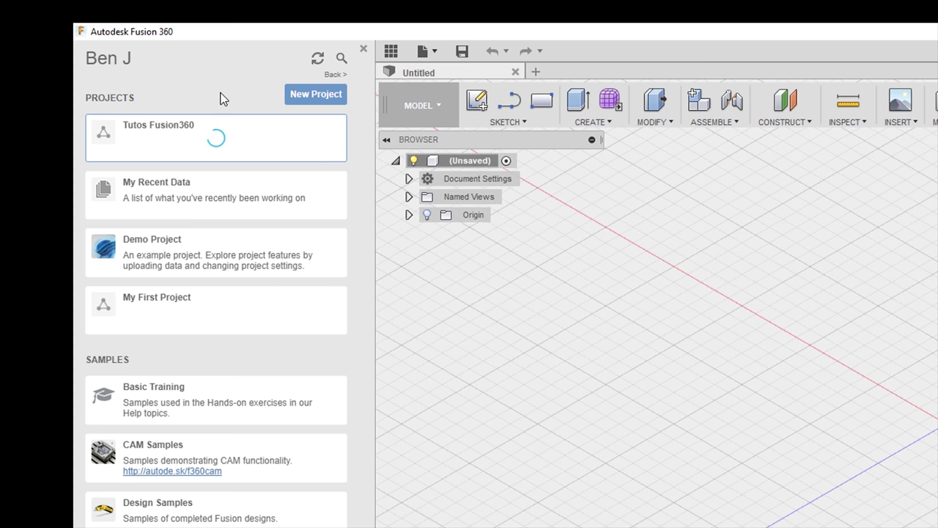
pyautogui.moveTo(216, 310)
pyautogui.click(196, 323)
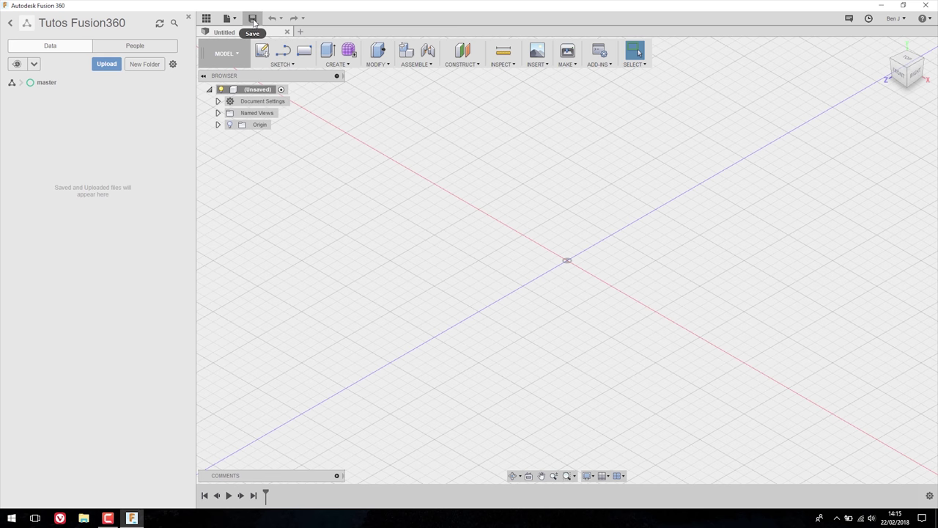
# - Create and enter a Tuto0 - Configuration folder under Tutos Fusion360 > master as the save location
pyautogui.click(253, 19)
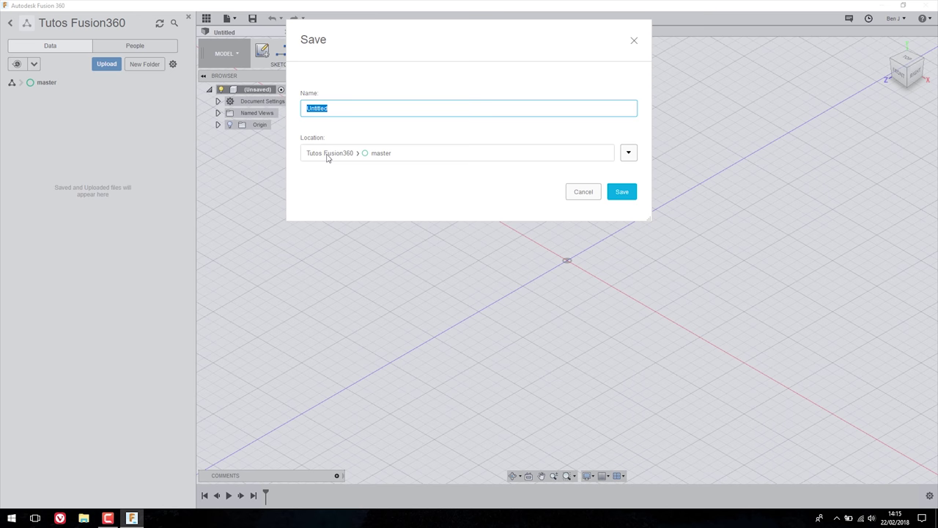
pyautogui.click(624, 154)
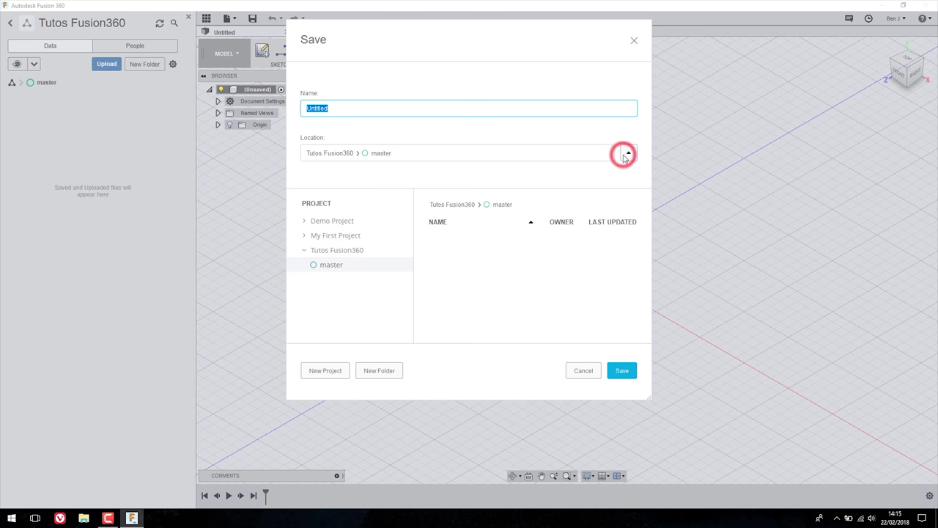
pyautogui.click(304, 220)
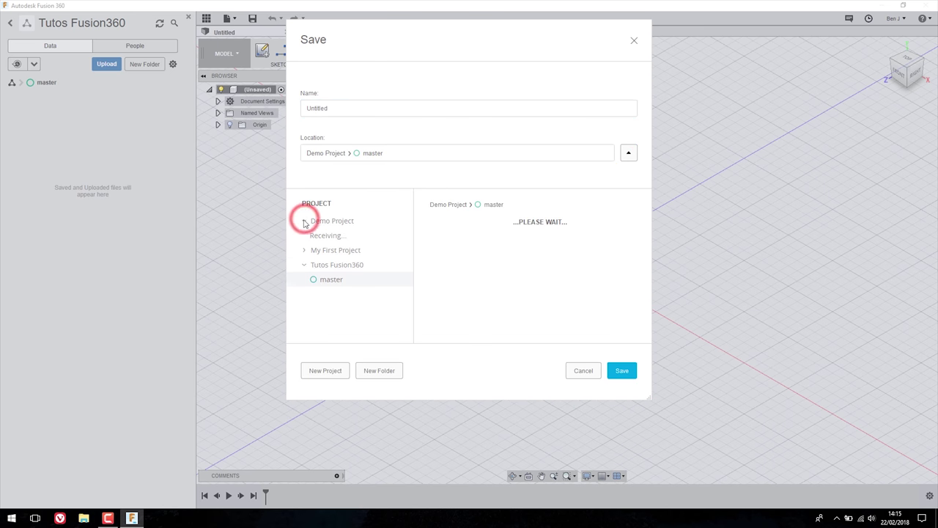
pyautogui.click(304, 220)
pyautogui.click(305, 235)
pyautogui.click(304, 236)
pyautogui.click(335, 265)
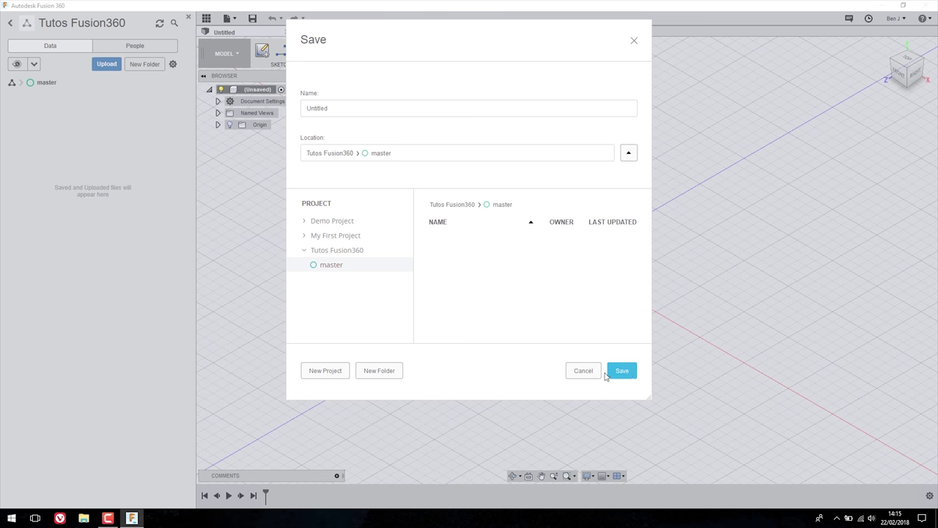
pyautogui.click(390, 372)
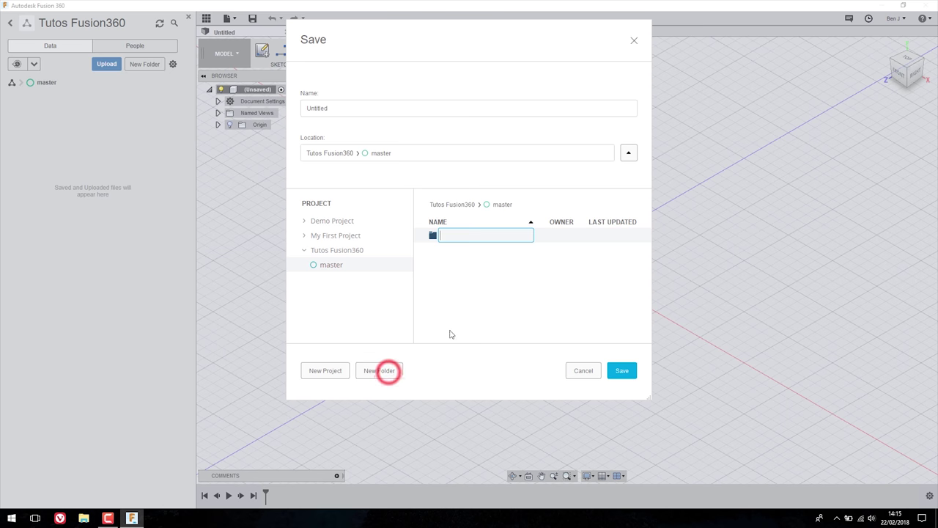
pyautogui.click(487, 238)
pyautogui.write('Tuto0 - Configuration')
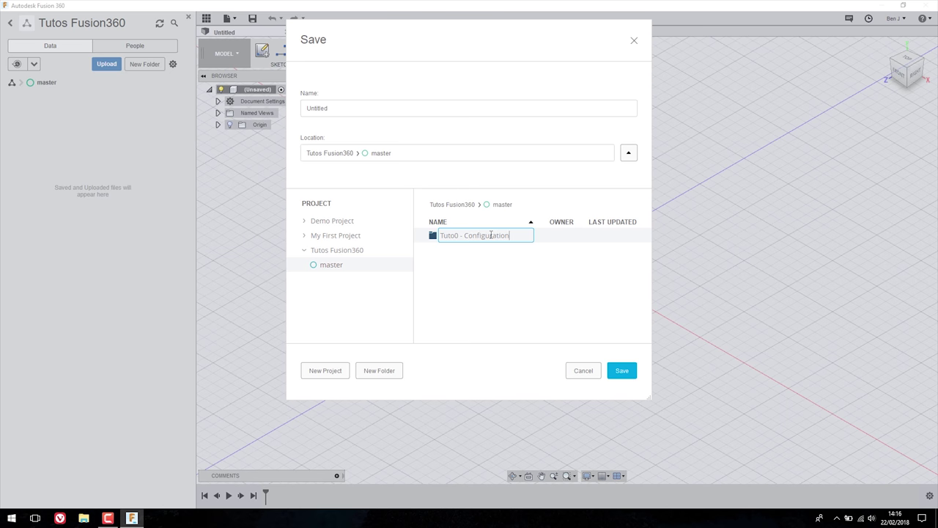
pyautogui.press('Return')
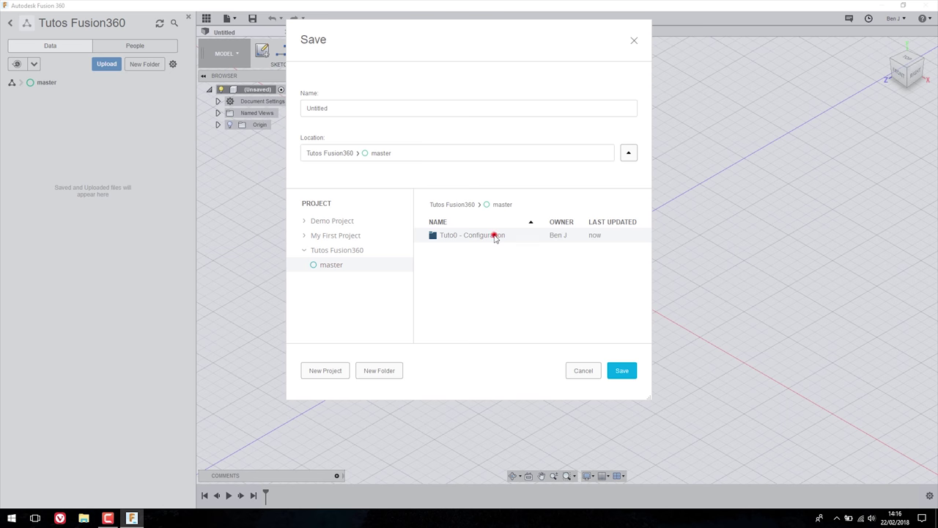
pyautogui.doubleClick(495, 235)
# - Name the design Tuto0 - Pièce0 and save it
pyautogui.click(358, 110)
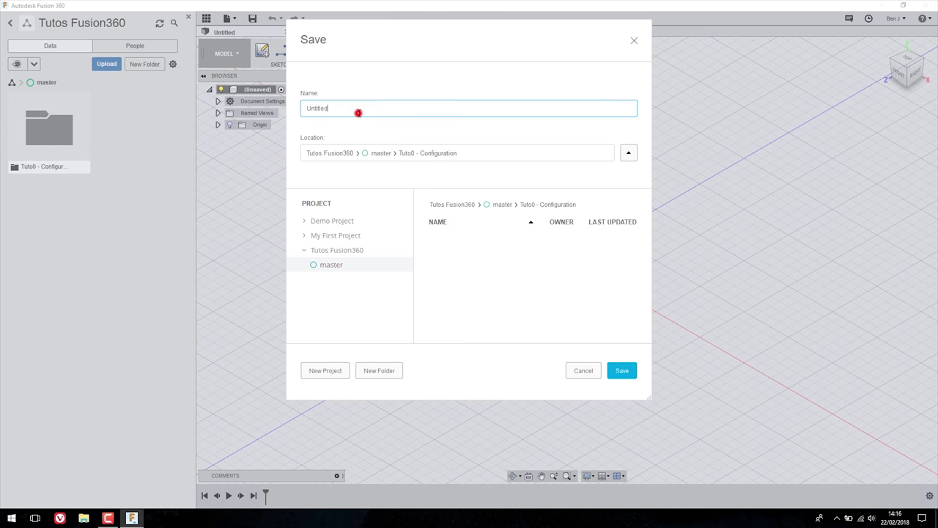
pyautogui.doubleClick(382, 110)
pyautogui.write('uto0 - Pièce0')
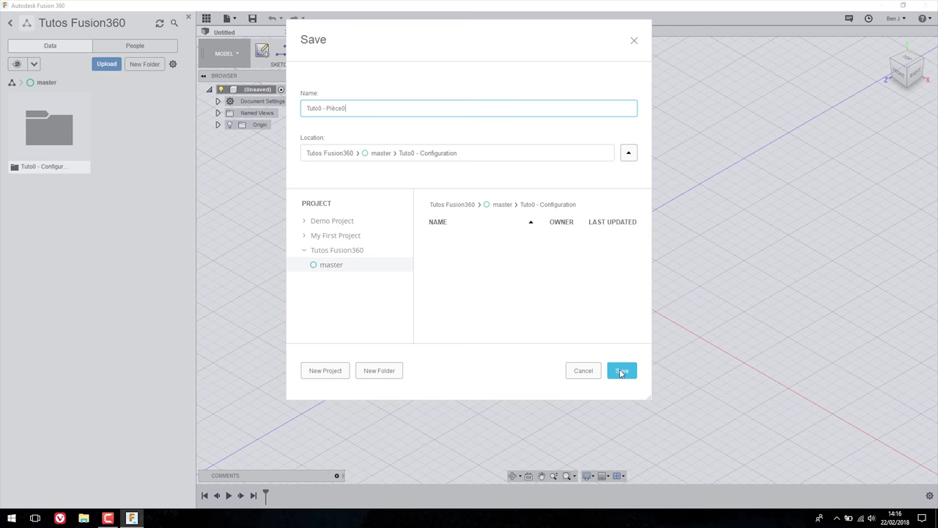
pyautogui.click(622, 370)
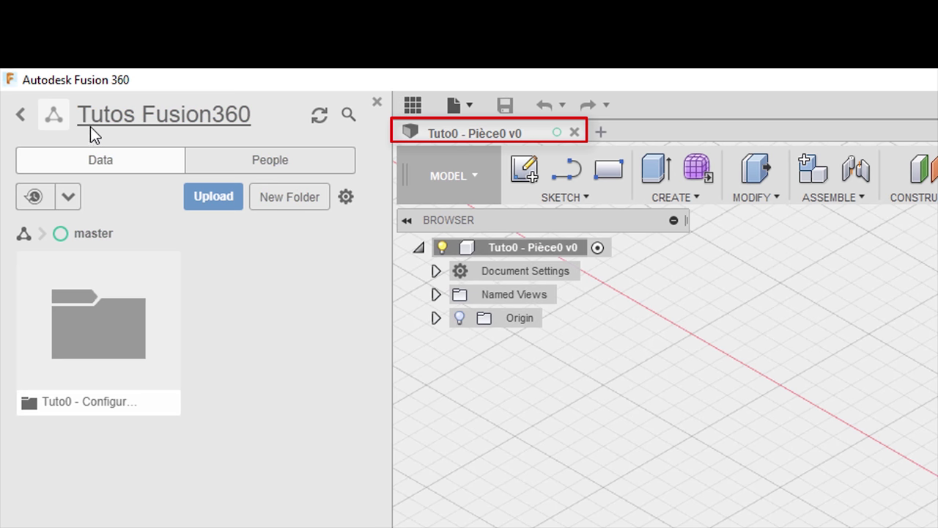
# - Review the Tuto0 - Pièce0 V1 details: Uses, Used In, Drawings and version history
pyautogui.click(116, 341)
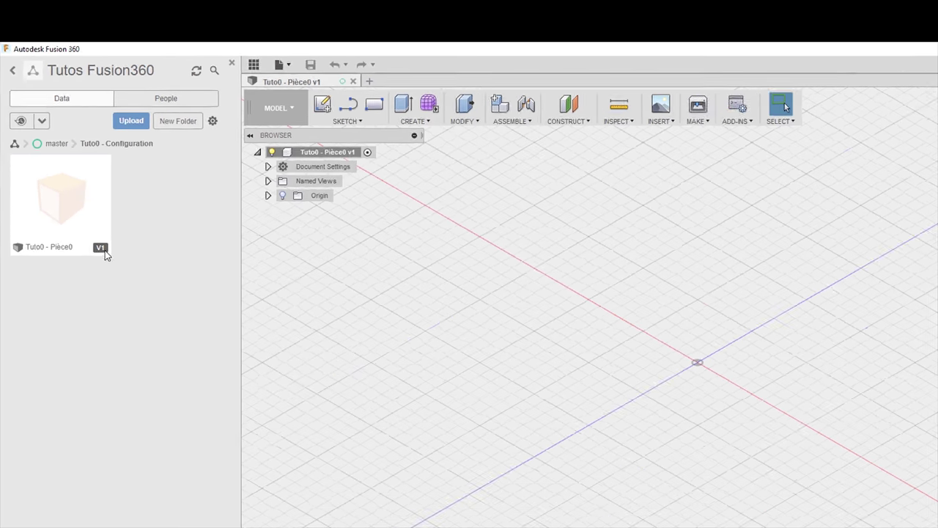
pyautogui.click(89, 214)
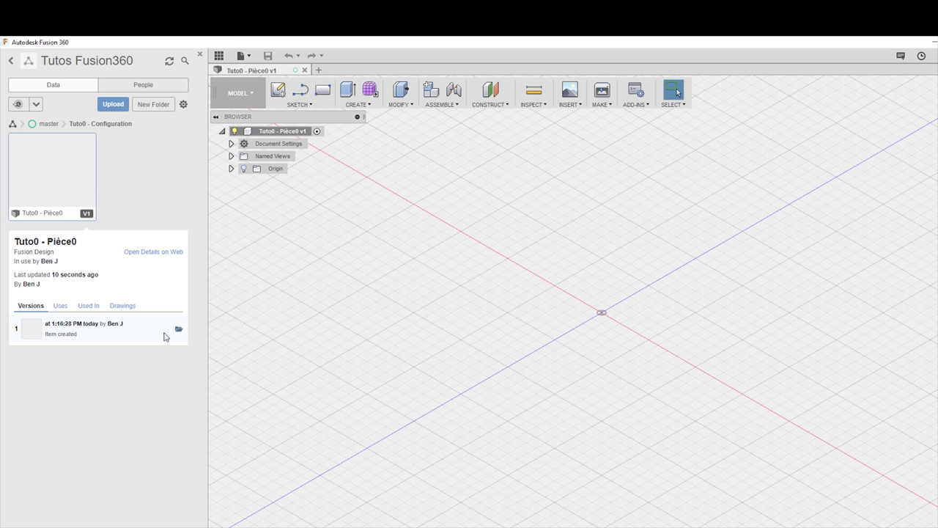
pyautogui.click(60, 306)
pyautogui.click(86, 306)
pyautogui.click(113, 306)
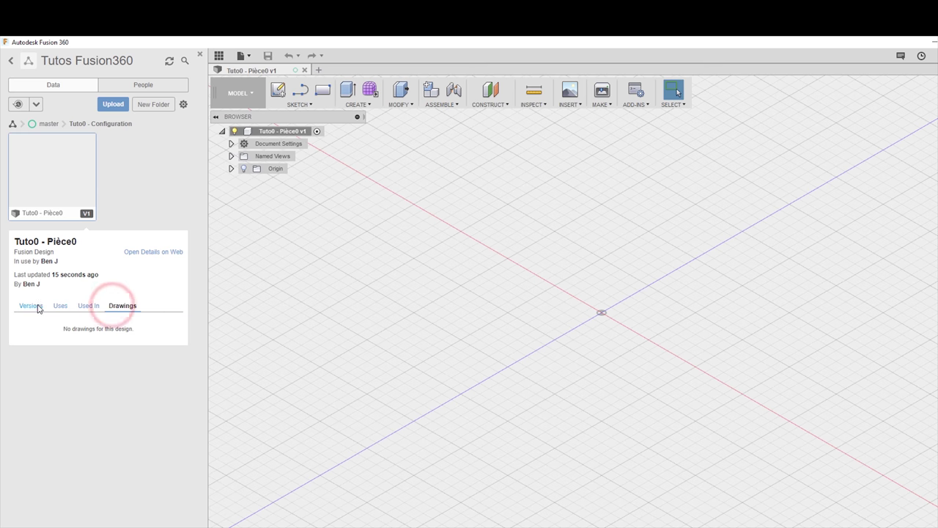
pyautogui.click(31, 305)
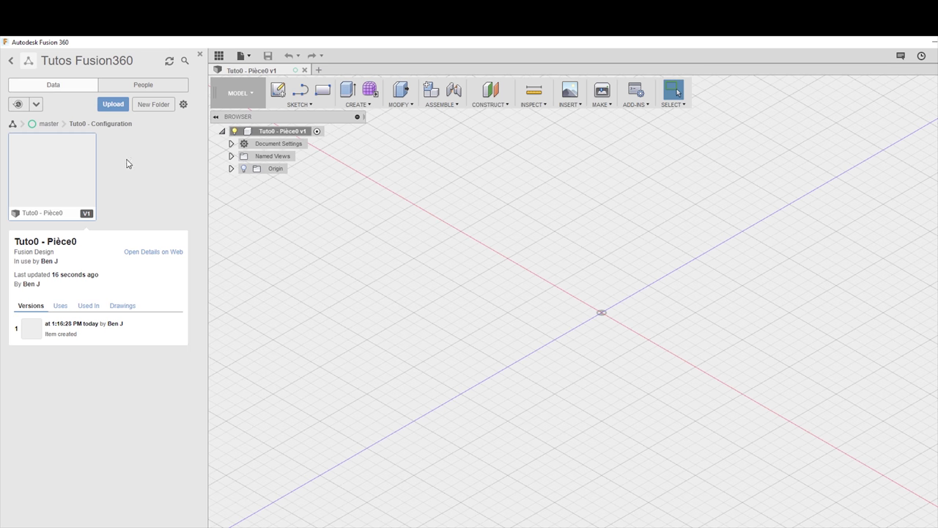
# - Close the version details and the data panel, returning to the design workspace
pyautogui.click(128, 198)
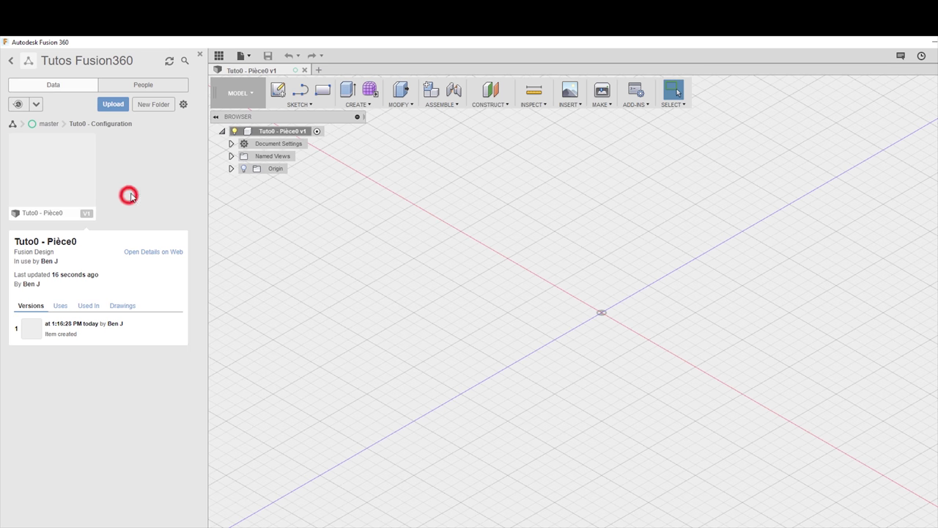
pyautogui.click(13, 63)
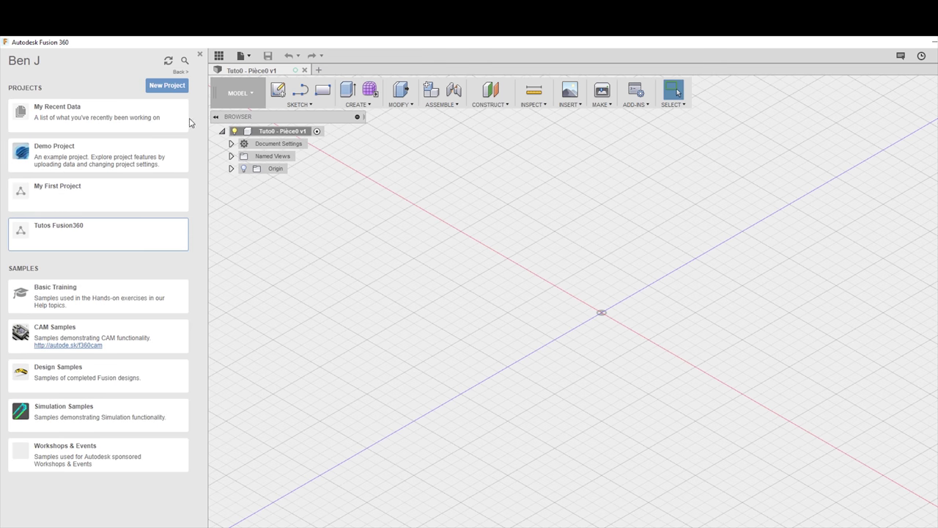
pyautogui.click(200, 56)
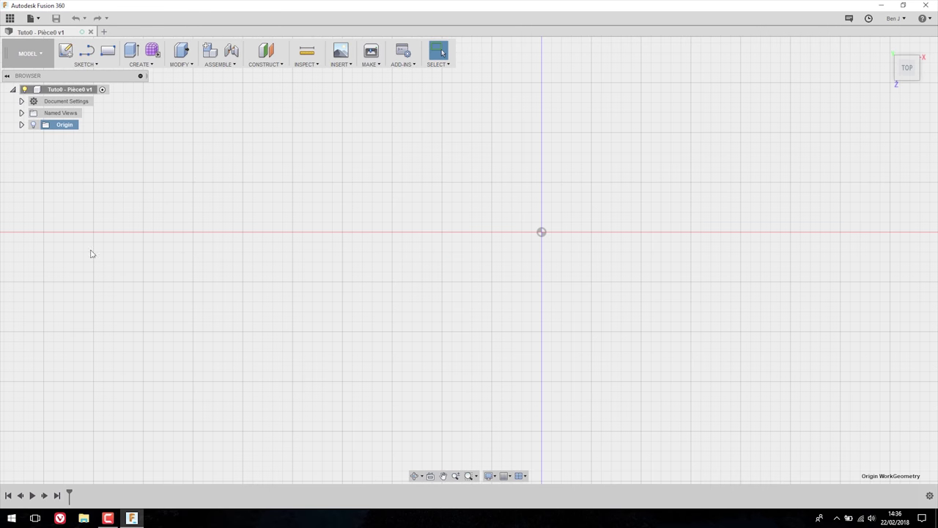
# - Toggle the browser panel and hide the Comments panel through File > View
pyautogui.click(5, 77)
pyautogui.click(7, 79)
pyautogui.scroll(-2, 130, 332)
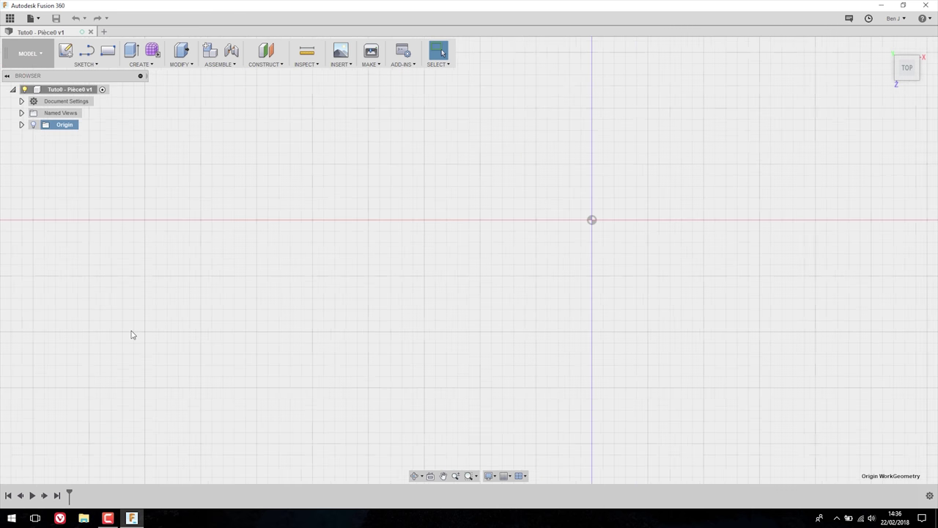
pyautogui.click(31, 18)
pyautogui.click(77, 174)
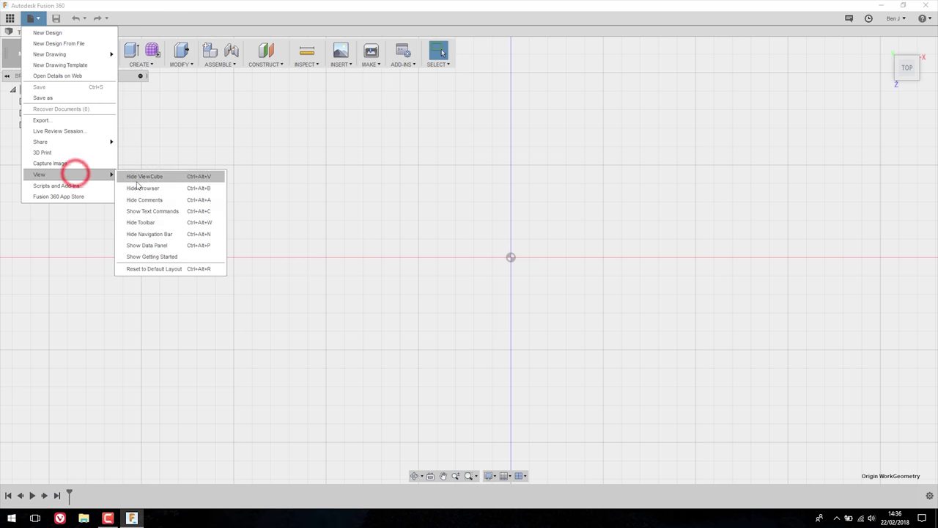
pyautogui.click(176, 200)
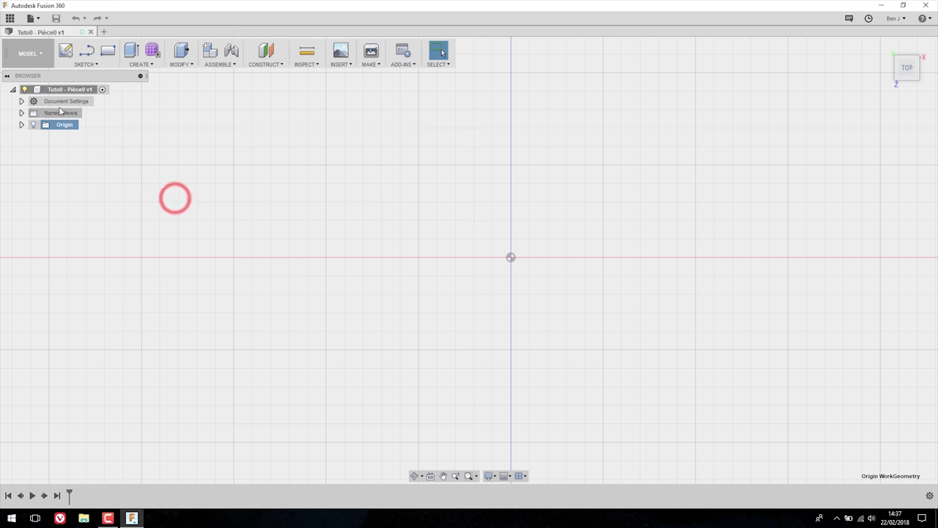
# - Show the Comments panel through File > View, expand it to the comment box, then collapse it
pyautogui.click(34, 18)
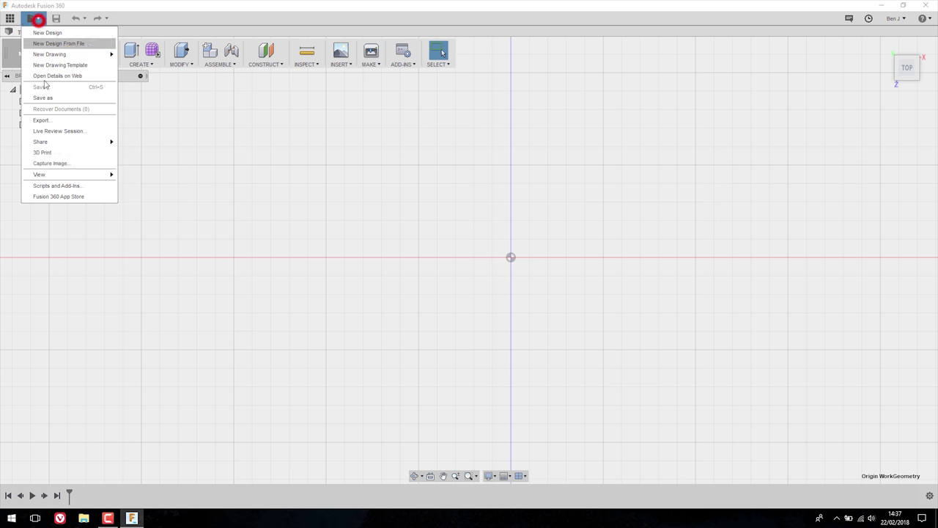
pyautogui.click(79, 174)
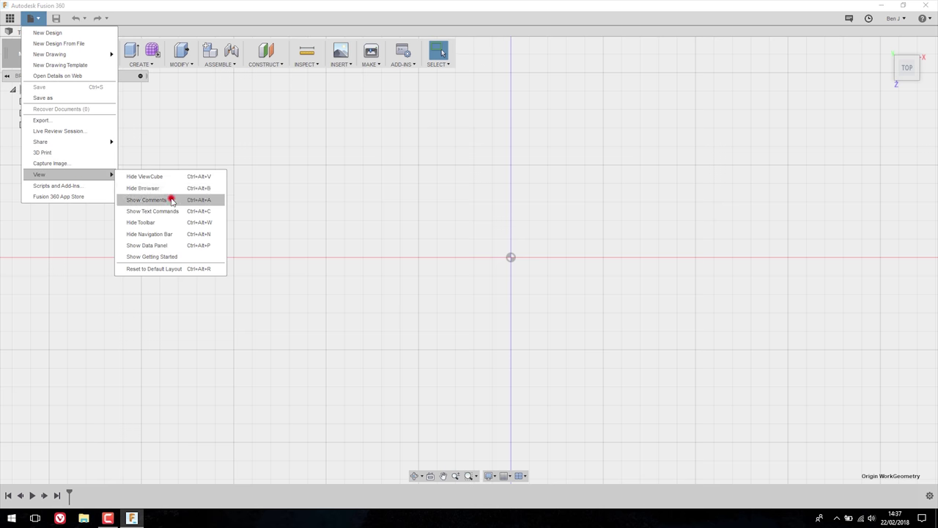
pyautogui.click(170, 199)
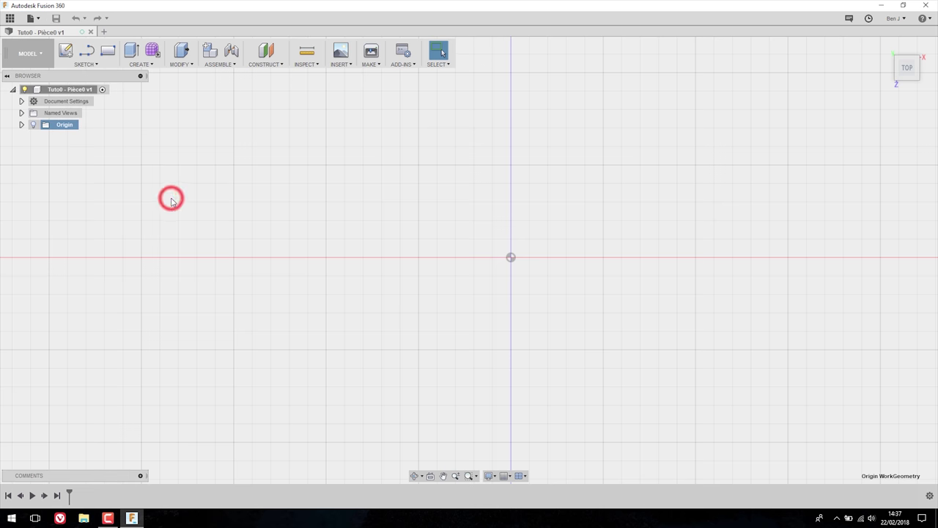
pyautogui.click(141, 476)
pyautogui.click(61, 383)
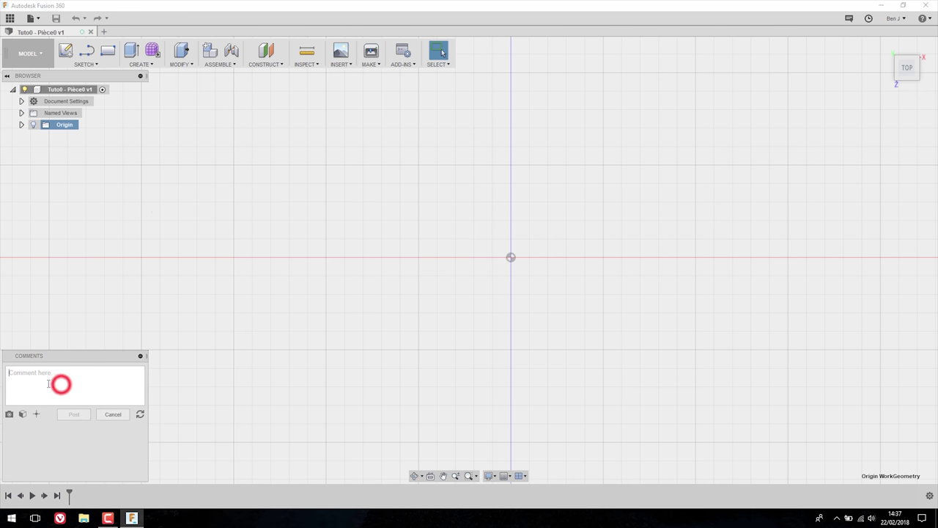
pyautogui.click(139, 357)
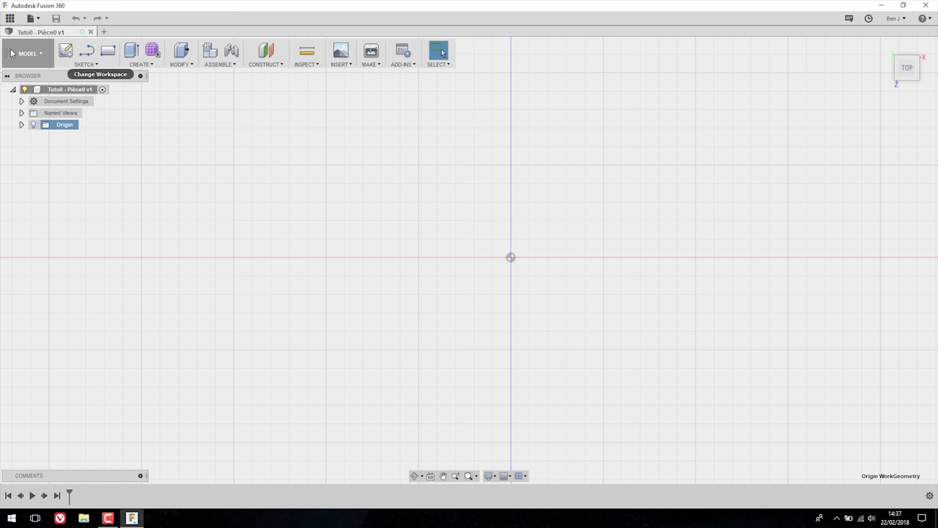
# - Undock the toolbar and browser to float, enlarge the comments section, then redock the browser
pyautogui.moveTo(8, 51); pyautogui.dragTo(268, 55)
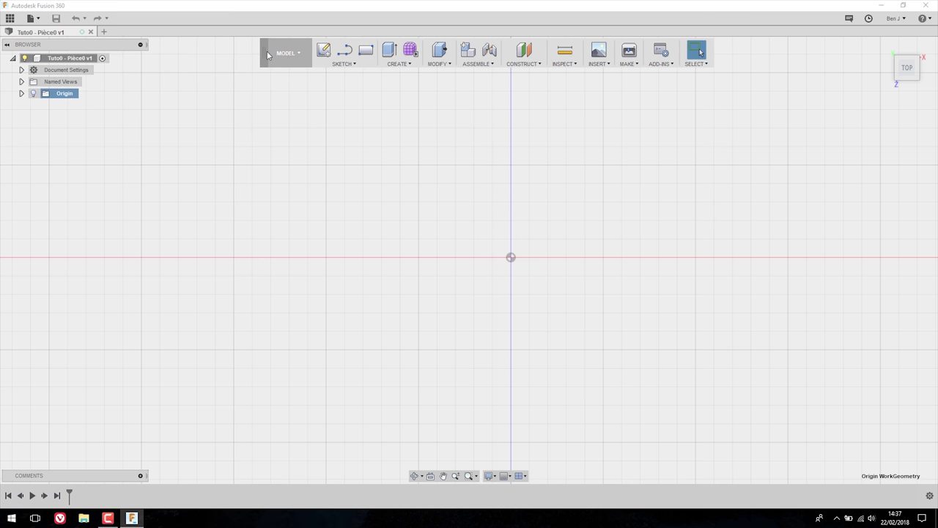
pyautogui.click(34, 18)
pyautogui.click(40, 19)
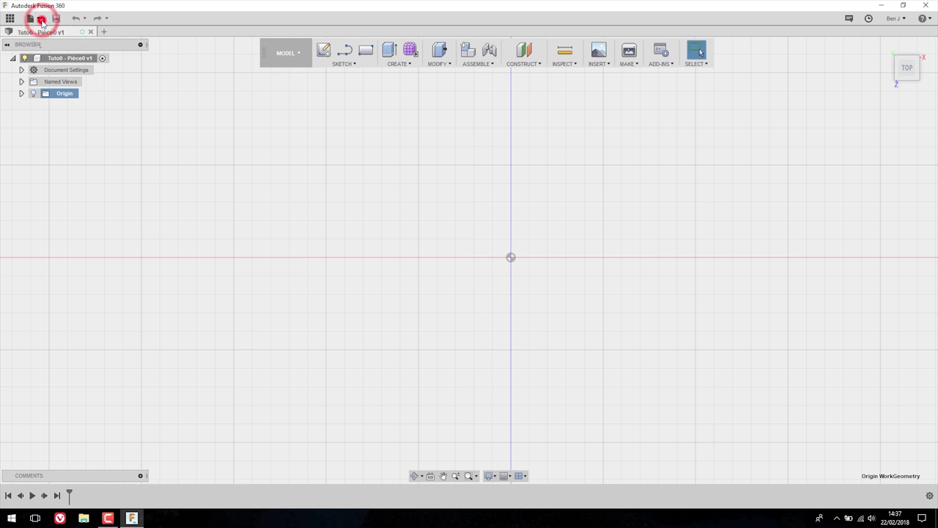
pyautogui.moveTo(22, 46); pyautogui.dragTo(135, 147)
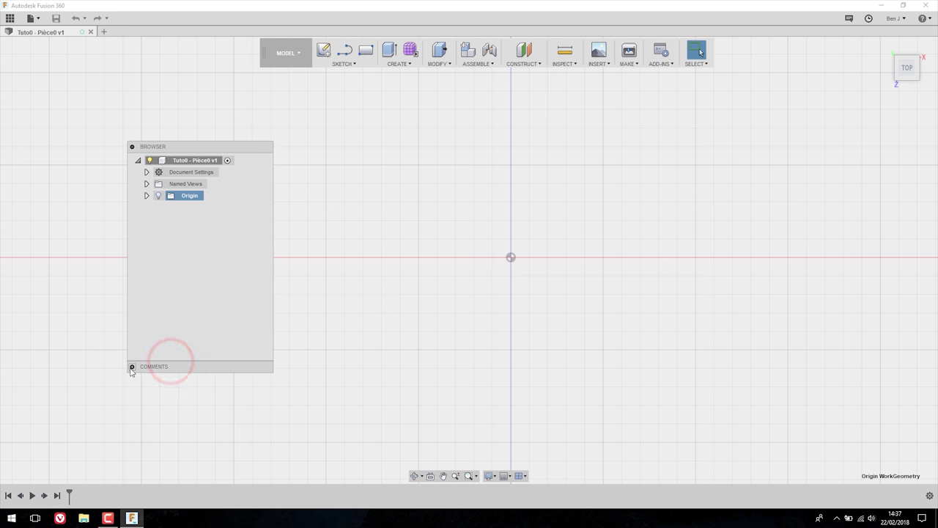
pyautogui.click(132, 366)
pyautogui.moveTo(183, 361); pyautogui.dragTo(185, 316)
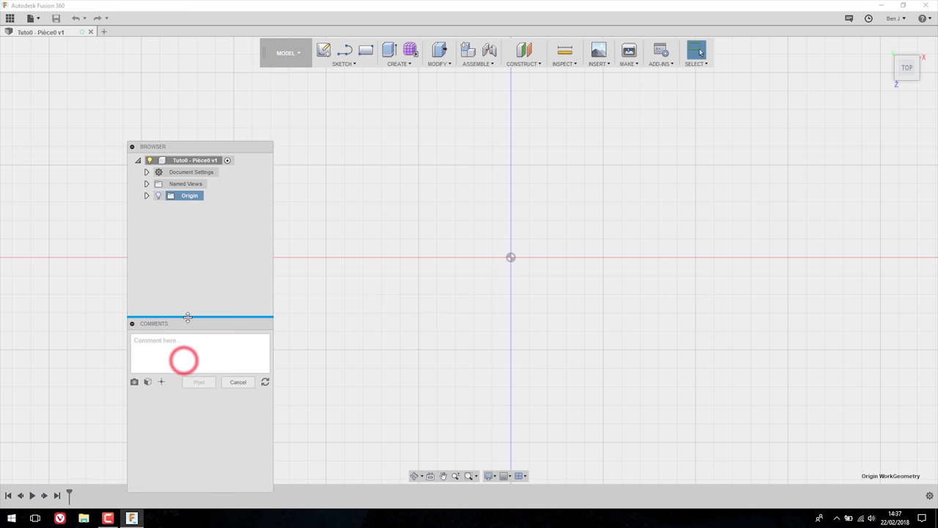
pyautogui.doubleClick(185, 149)
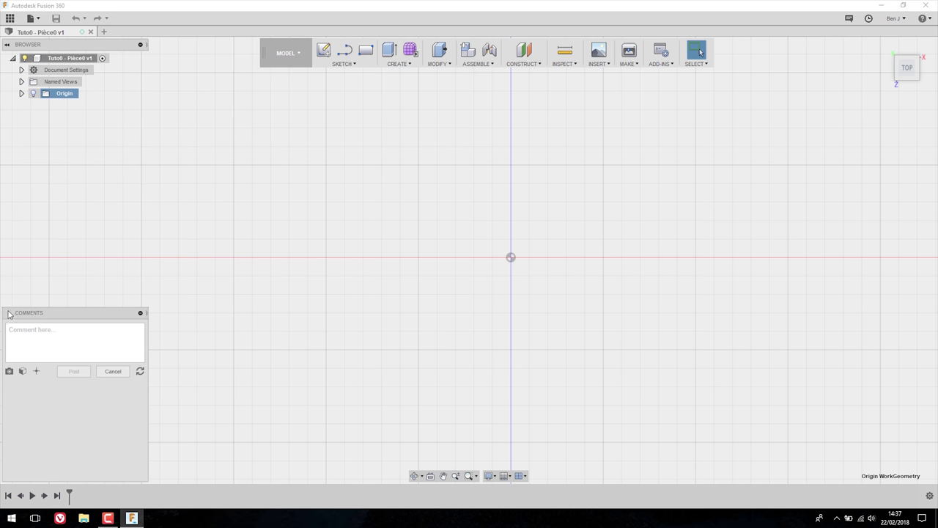
# - Close the Comments panel and reset the interface to its default layout
pyautogui.click(142, 316)
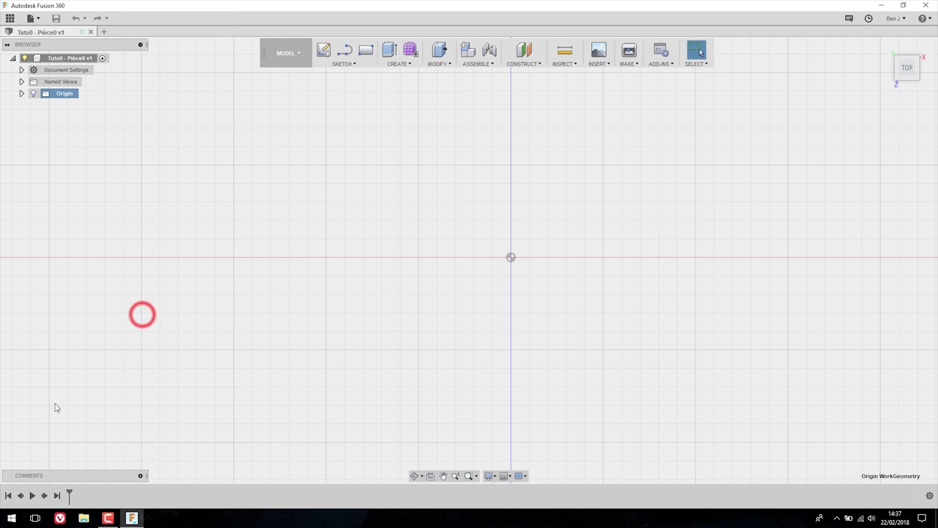
pyautogui.click(7, 44)
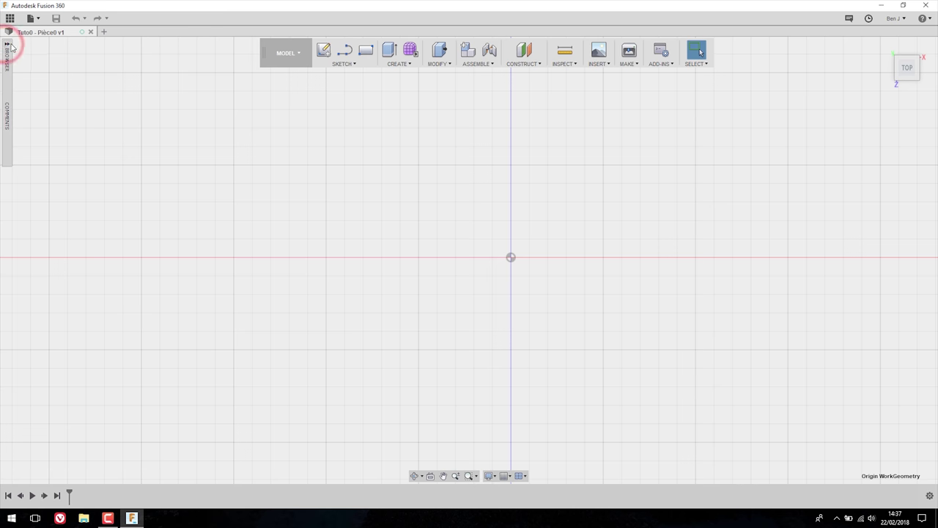
pyautogui.click(6, 46)
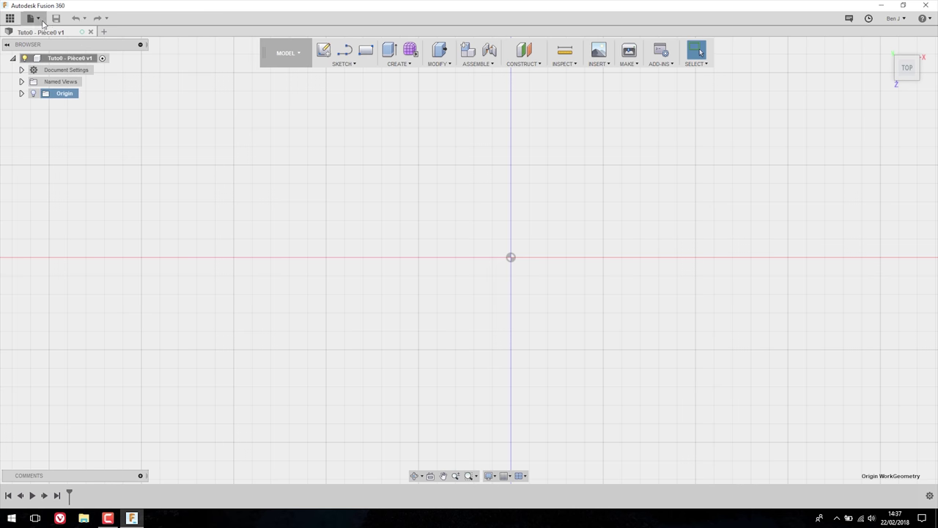
pyautogui.click(31, 18)
pyautogui.click(179, 306)
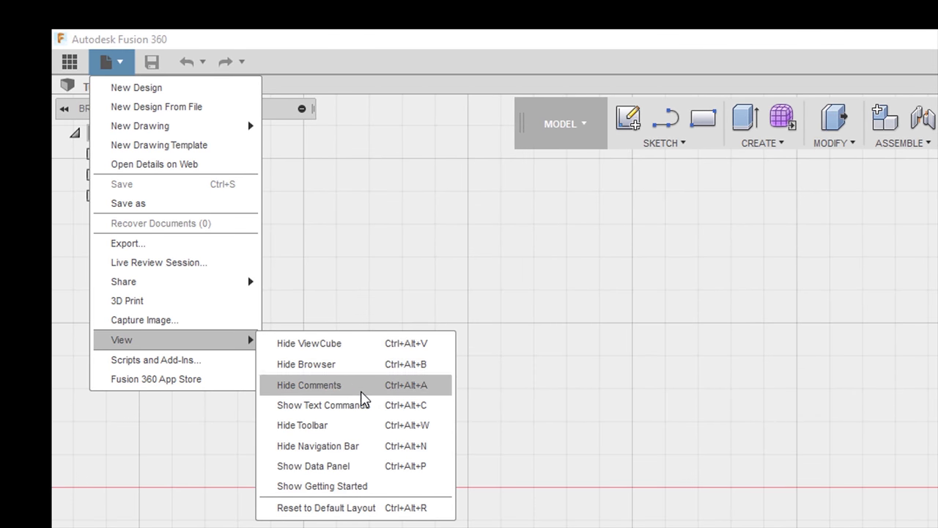
pyautogui.click(394, 508)
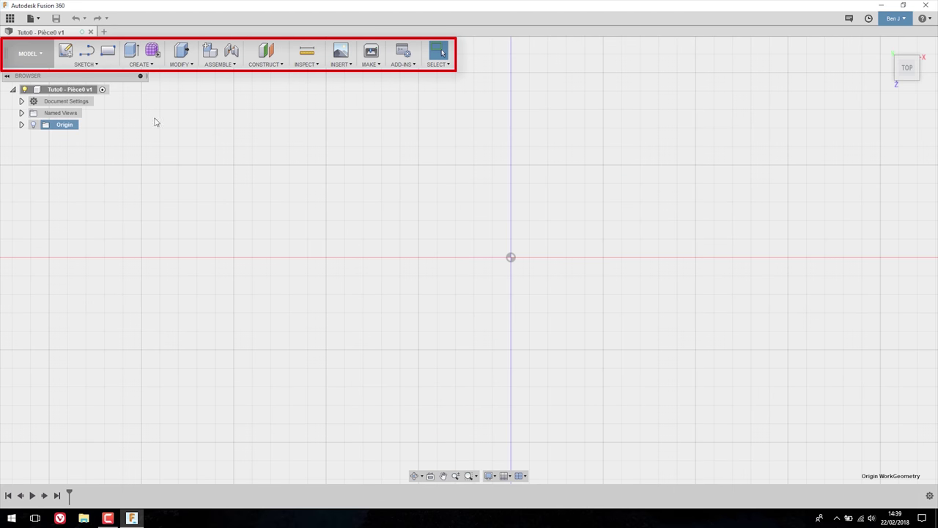
# - Pin Center Rectangle and Center Diameter Circle from the SKETCH dropdown to the toolbar
pyautogui.click(97, 64)
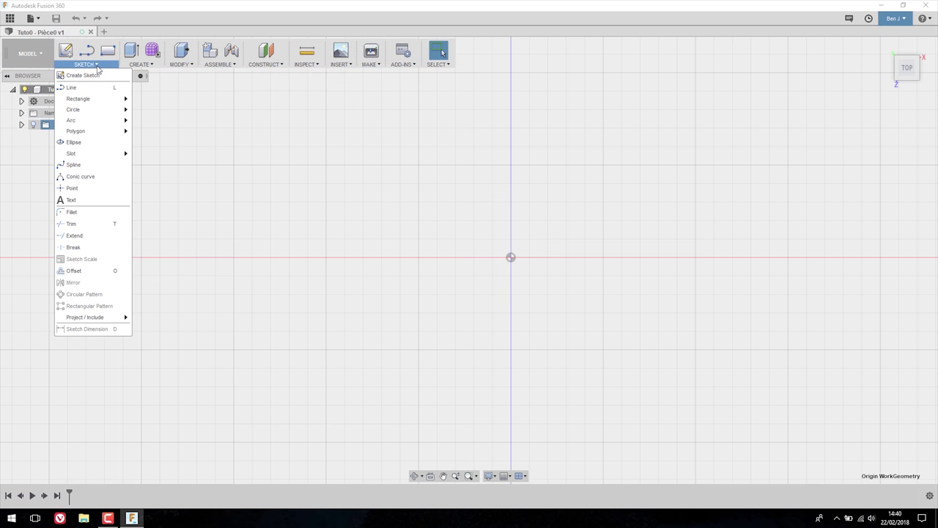
pyautogui.moveTo(156, 198)
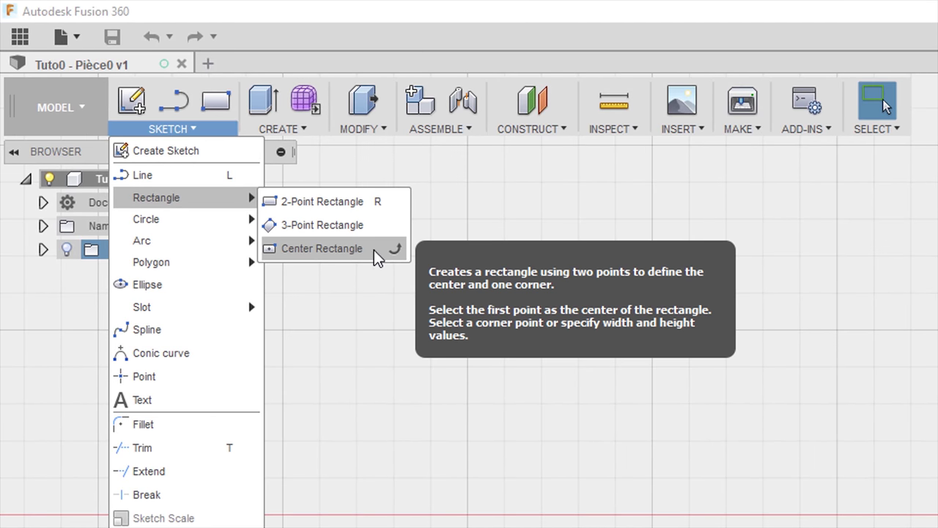
pyautogui.click(396, 250)
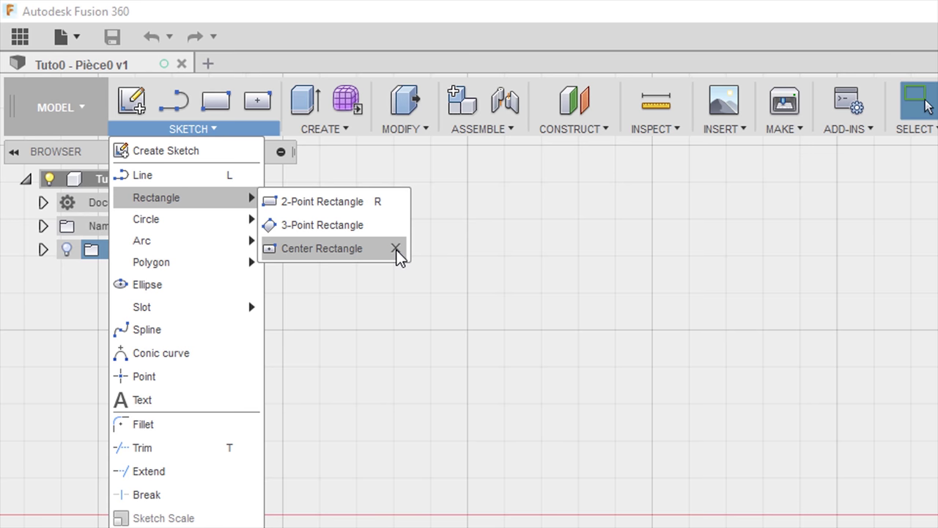
pyautogui.moveTo(187, 219)
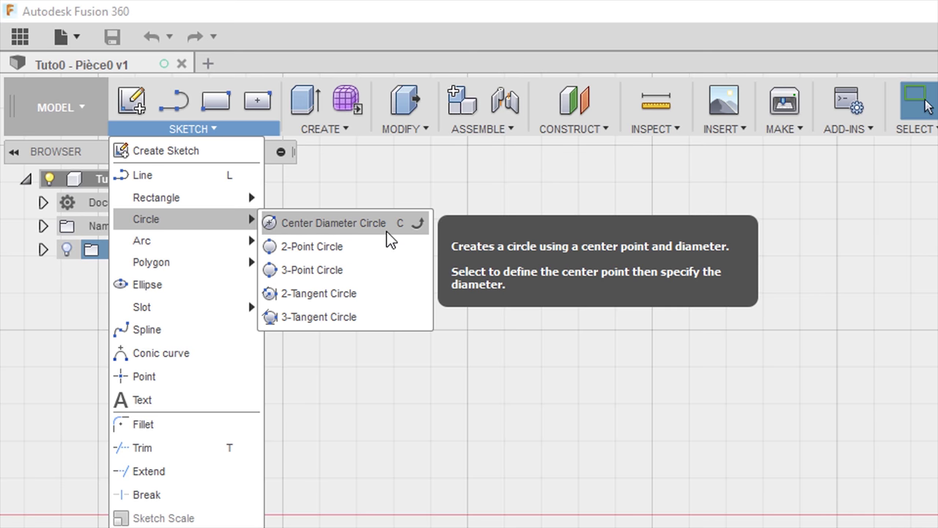
pyautogui.click(420, 223)
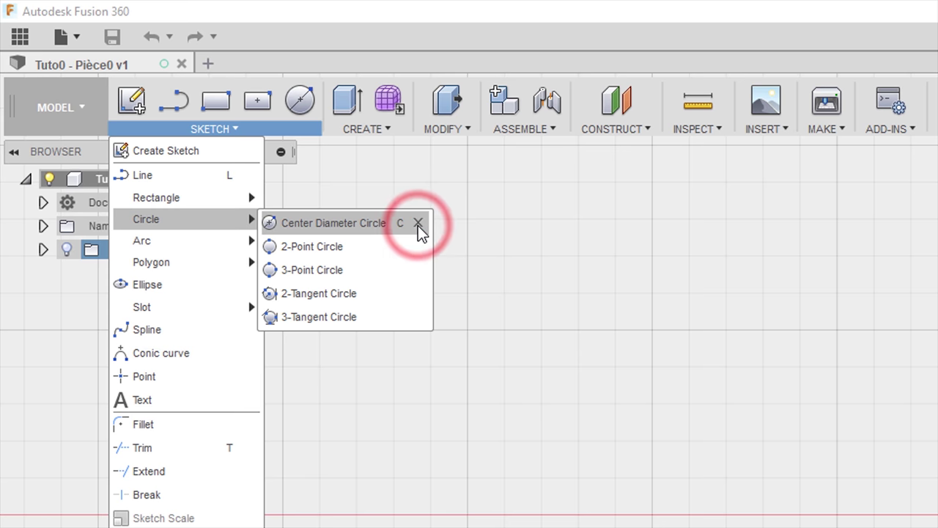
pyautogui.click(386, 135)
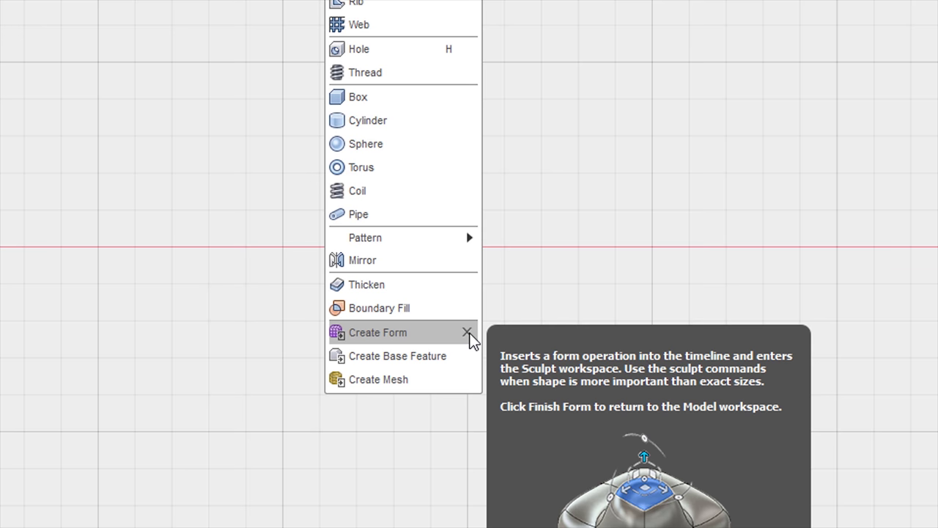
# - Unpin Create Form from CREATE and pin Fillet, Chamfer and Draft in MODIFY
pyautogui.click(469, 335)
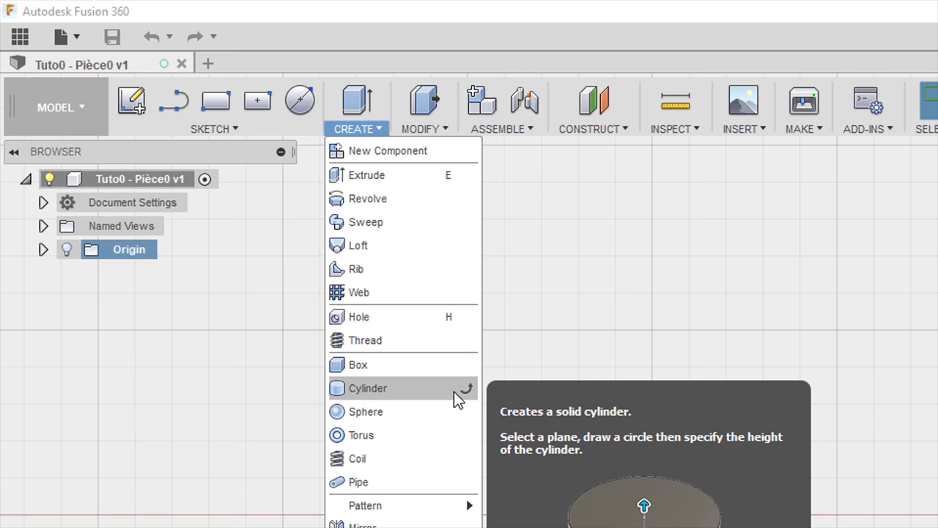
pyautogui.moveTo(425, 128)
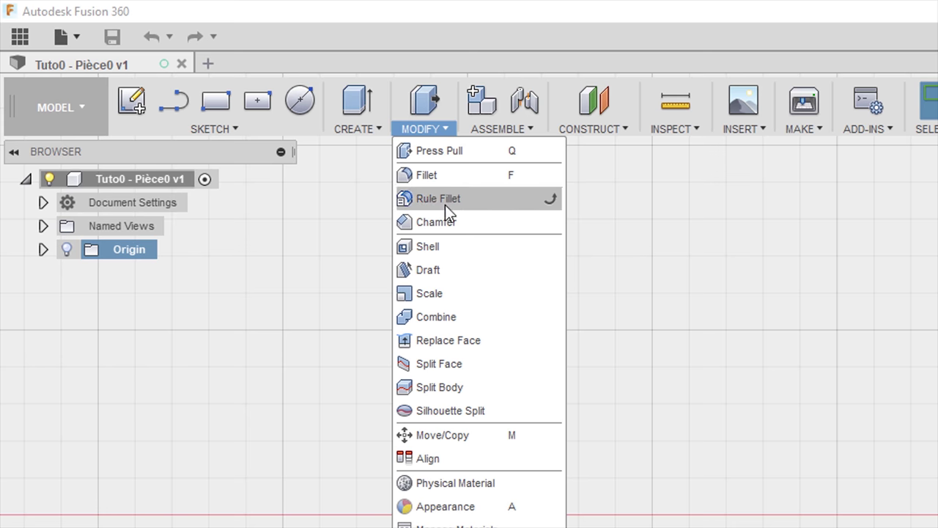
pyautogui.click(552, 221)
pyautogui.click(551, 175)
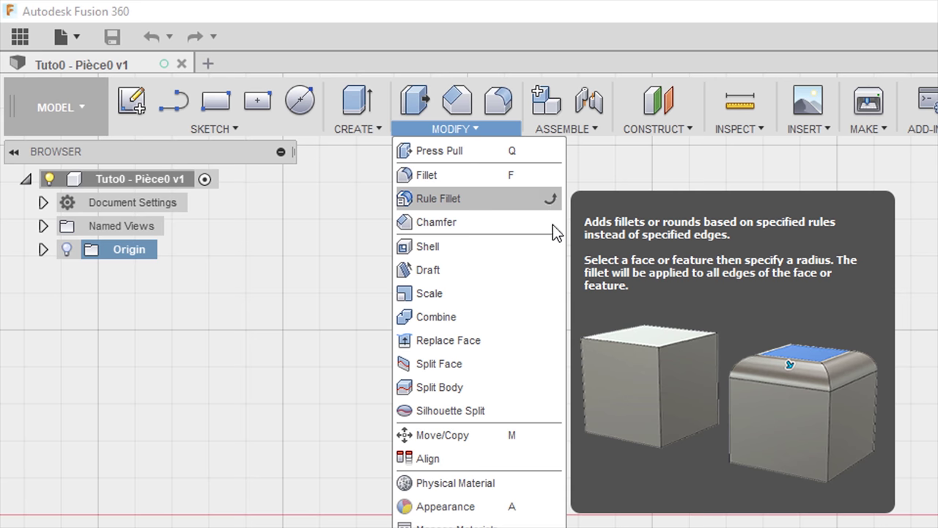
pyautogui.click(550, 270)
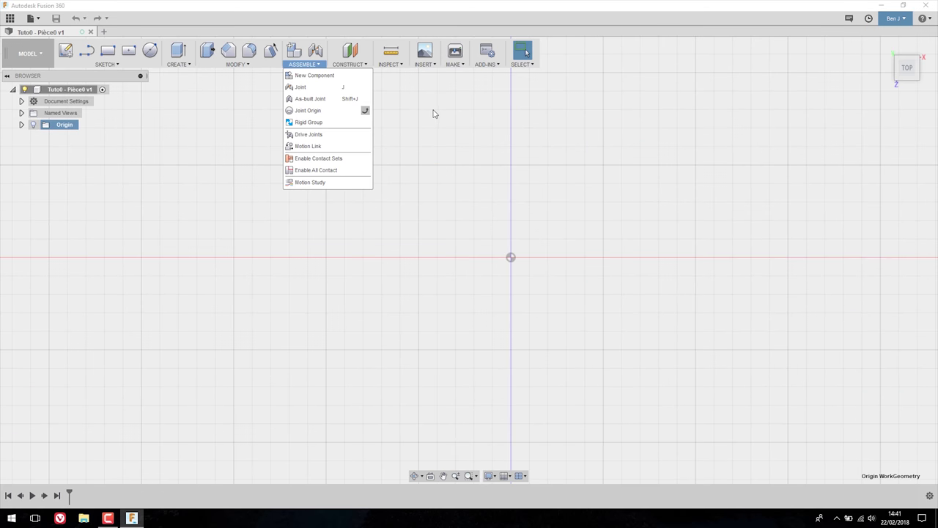
pyautogui.moveTo(215, 129)
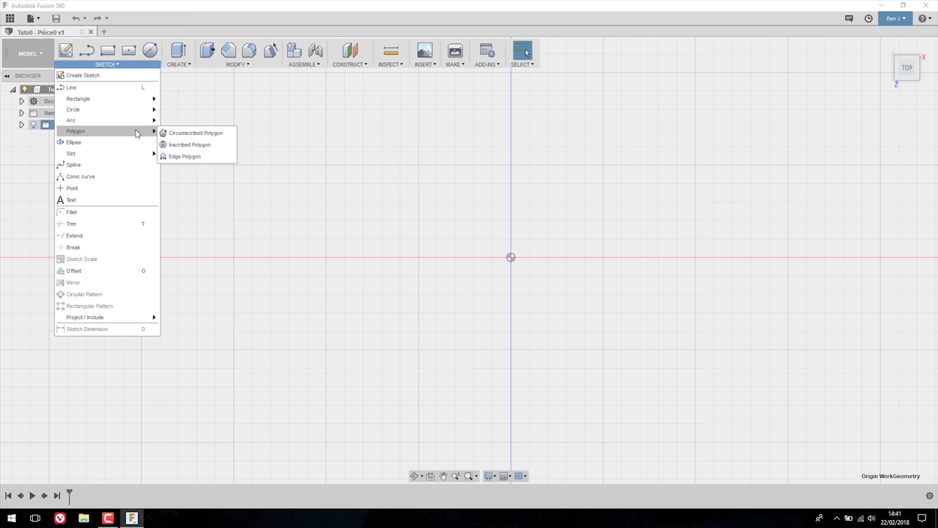
pyautogui.moveTo(103, 153)
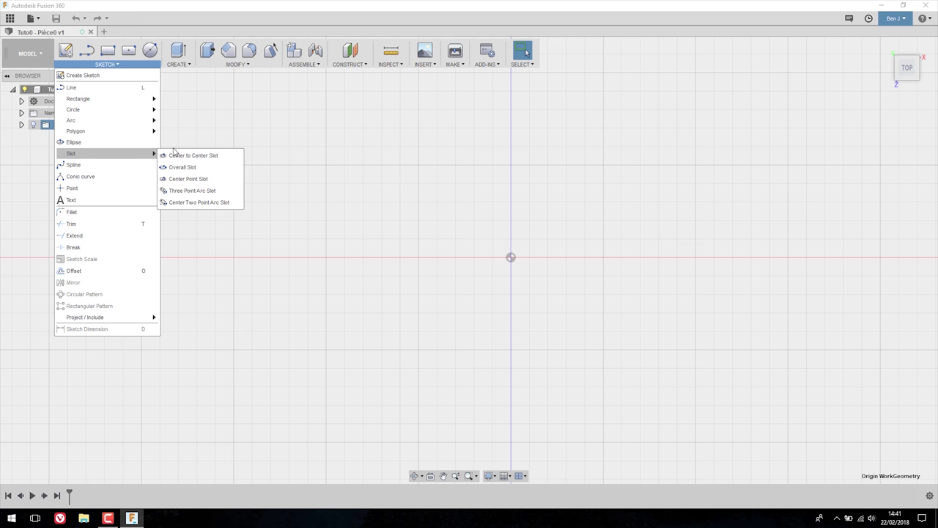
pyautogui.click(237, 137)
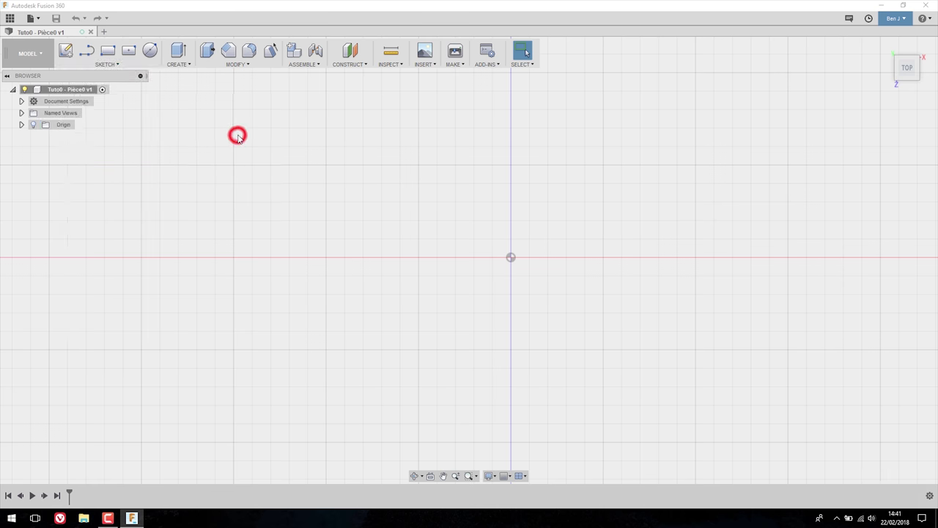
pyautogui.click(111, 66)
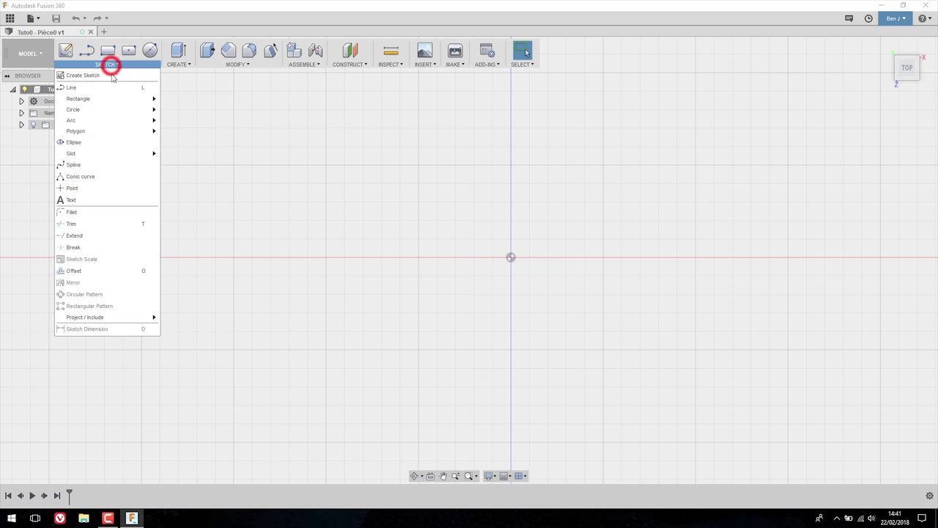